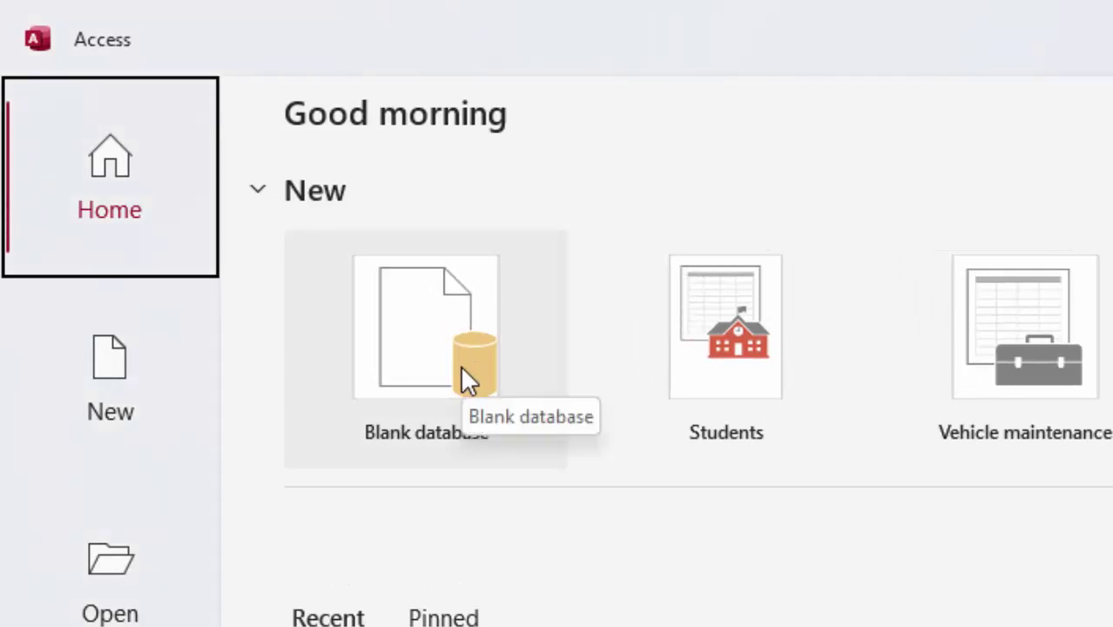
Step: Create a blank database and save its first table as 'Tax', opened in Design View
{"action": "left_click", "coordinate": [462, 364]}
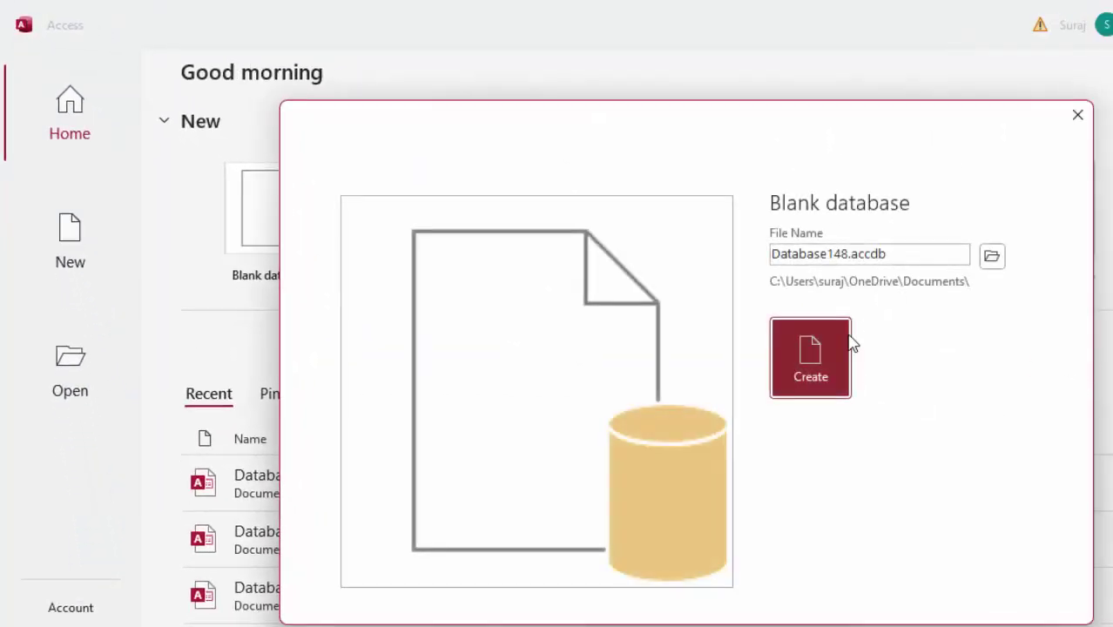
{"action": "left_click", "coordinate": [810, 363]}
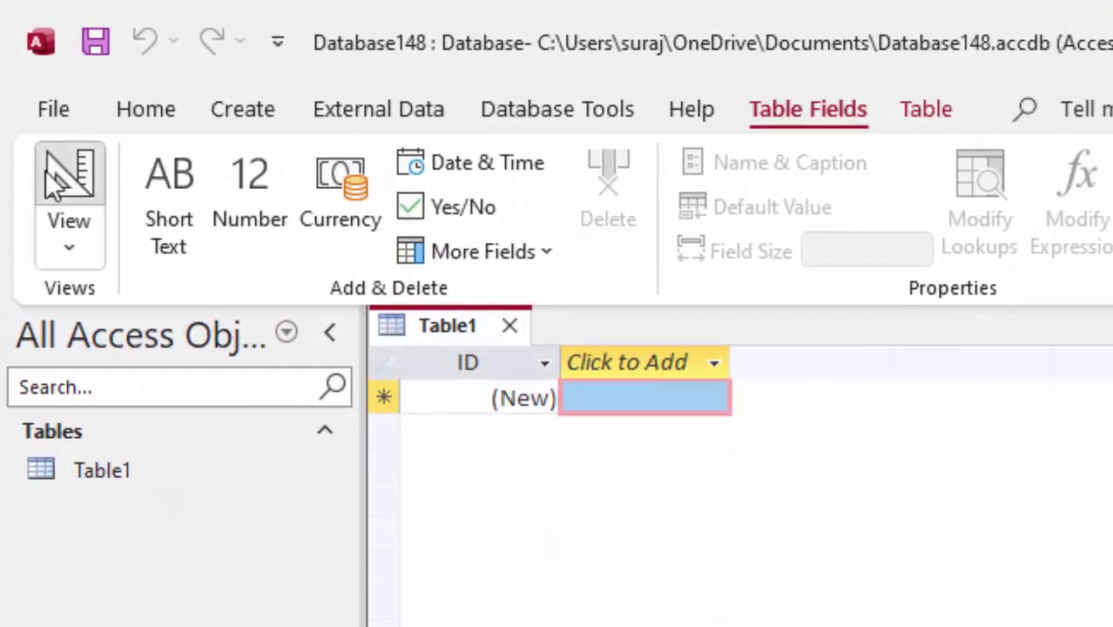
{"action": "left_click", "coordinate": [45, 171]}
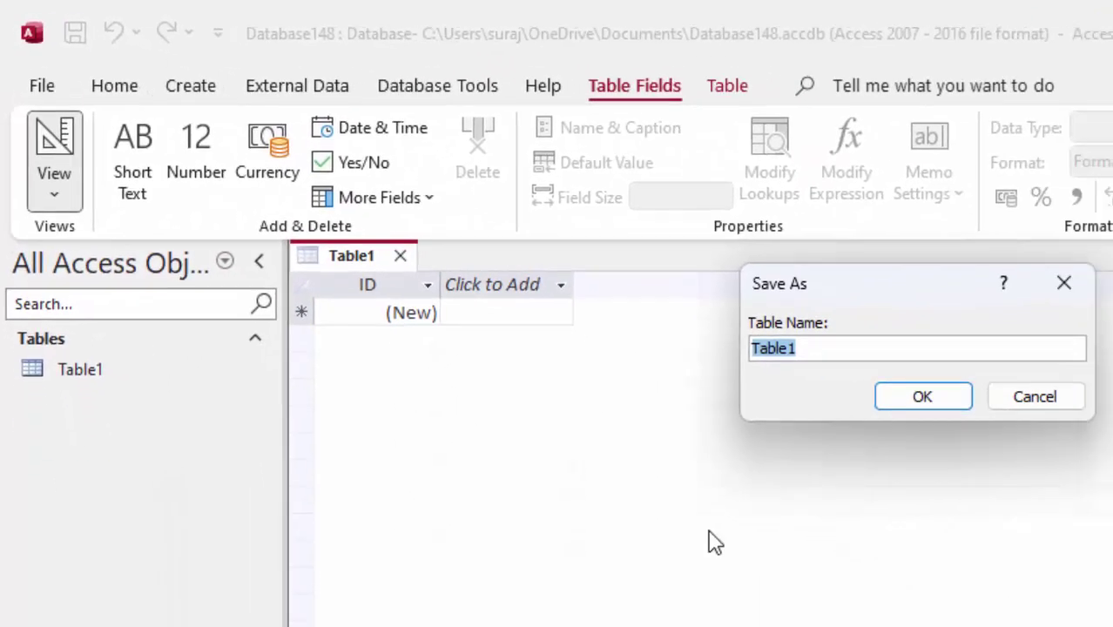
{"action": "key", "text": "BackSpace"}
{"action": "type", "text": "Tax"}
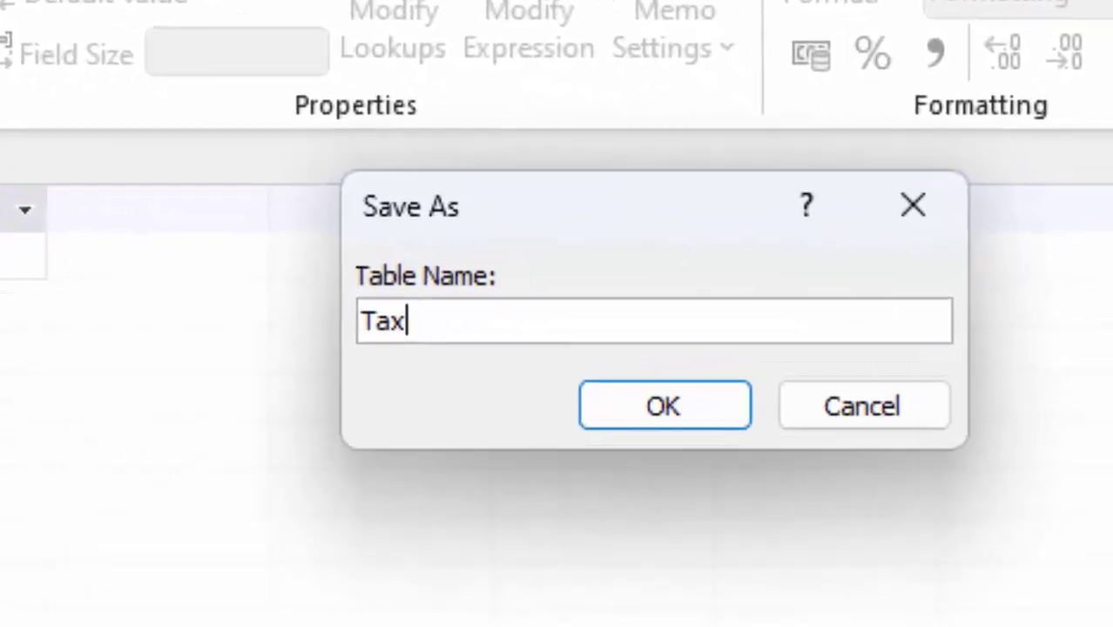
{"action": "key", "text": "Return"}
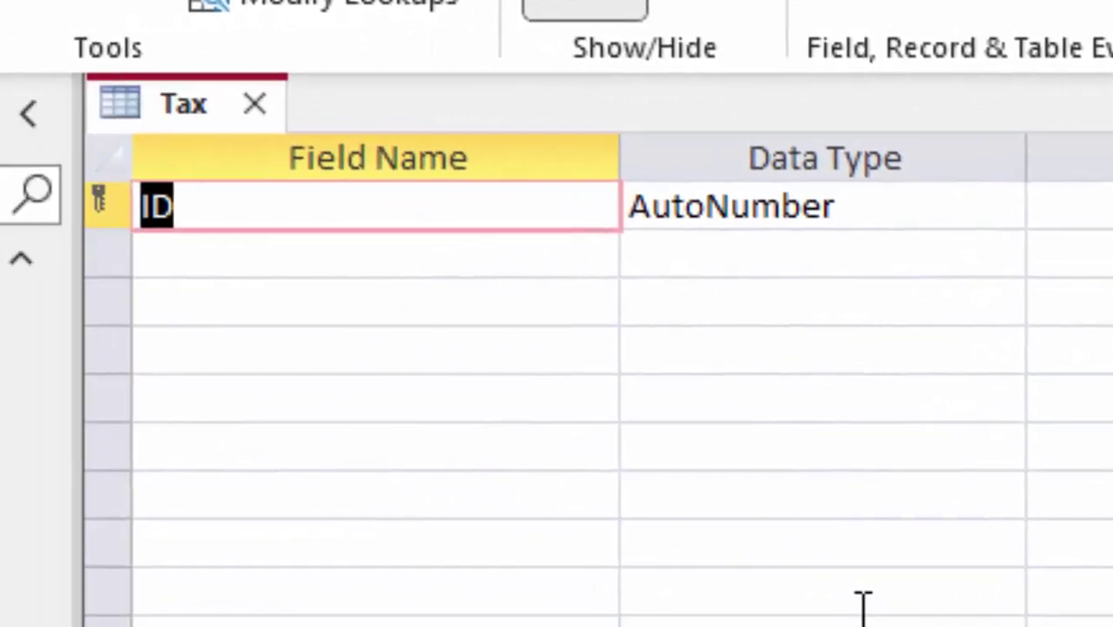
Step: Add a Name_of_Product text field and a Price field of Currency type
{"action": "left_click", "coordinate": [242, 239]}
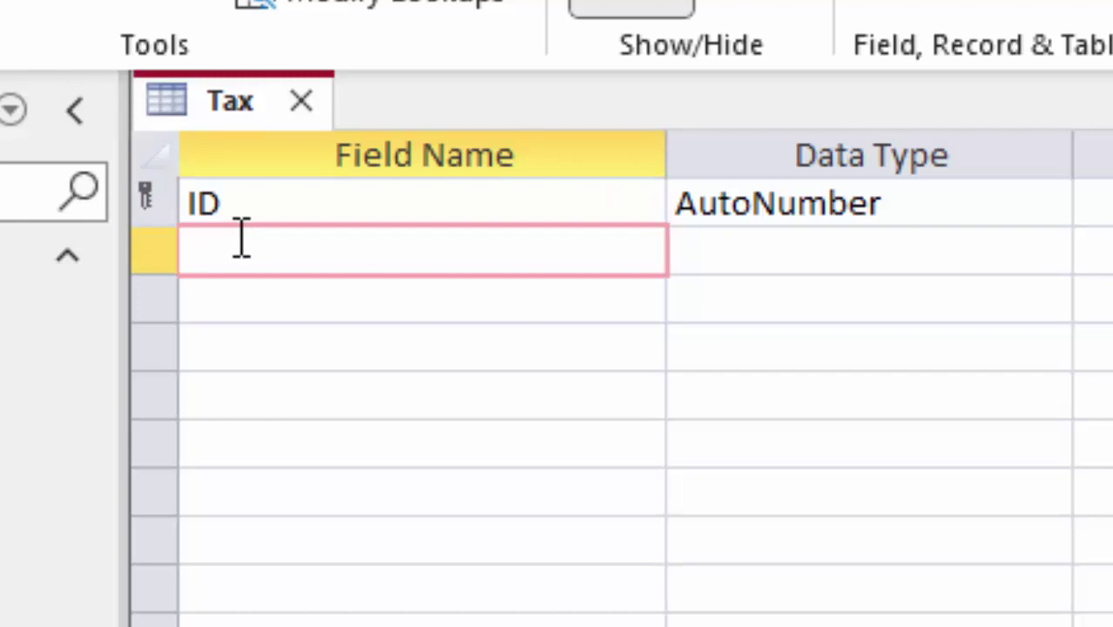
{"action": "type", "text": "Name "}
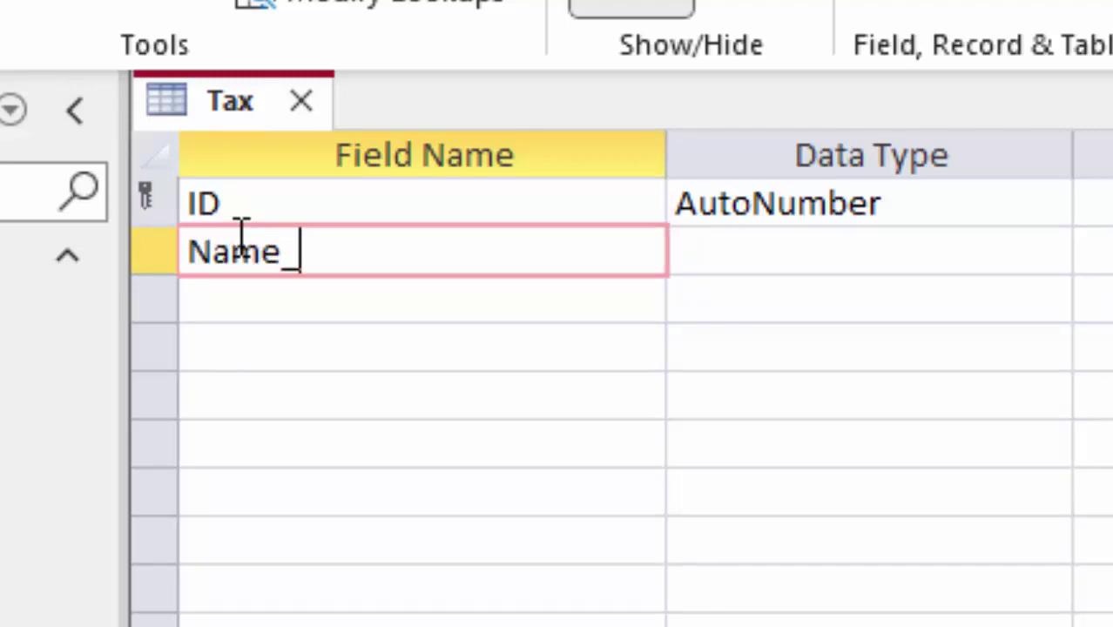
{"action": "type", "text": "of_P"}
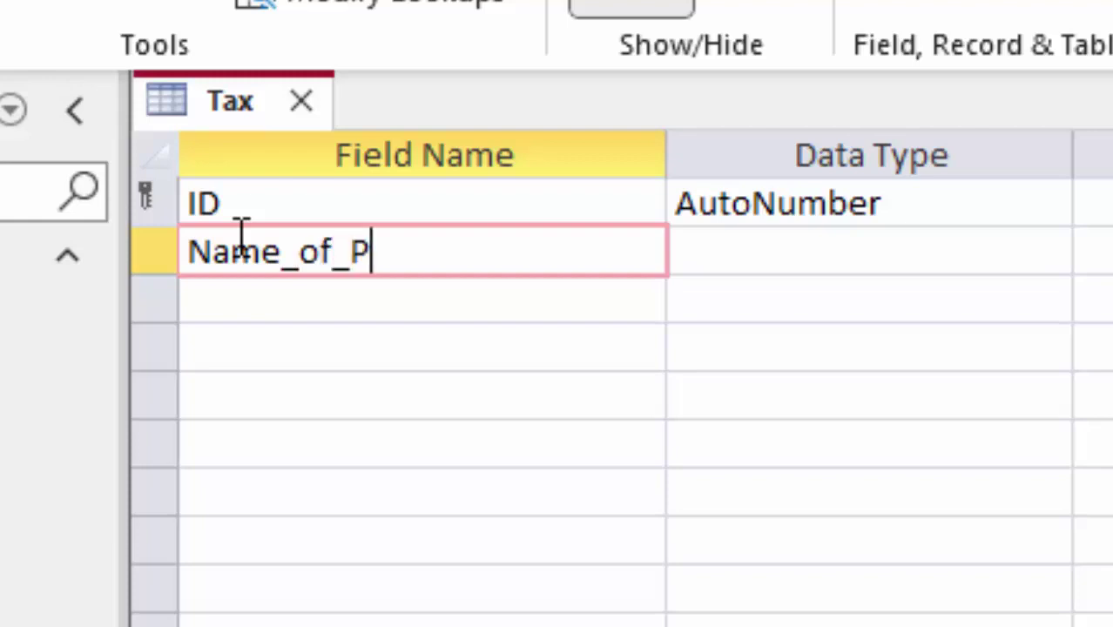
{"action": "type", "text": "roduct"}
{"action": "key", "text": "Tab"}
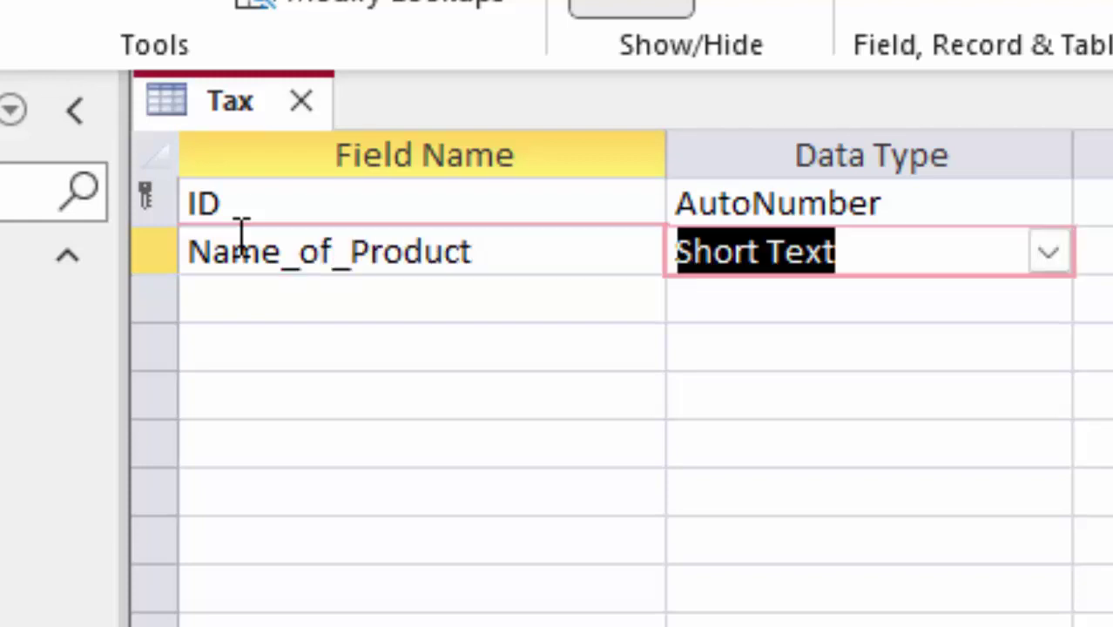
{"action": "left_click", "coordinate": [490, 305]}
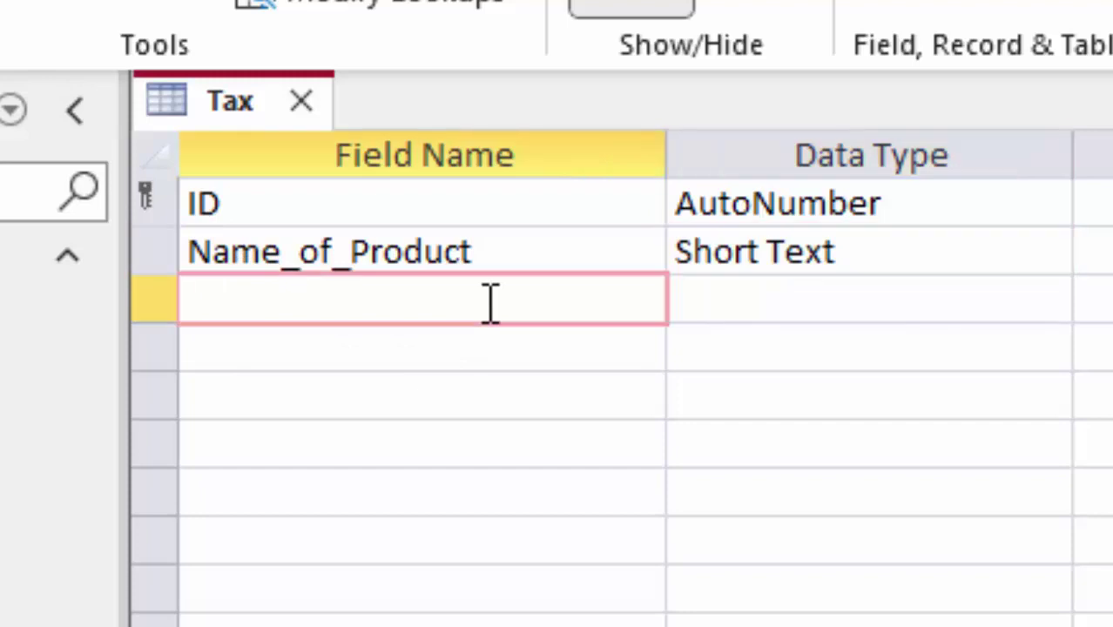
{"action": "type", "text": "P"}
{"action": "type", "text": "rice"}
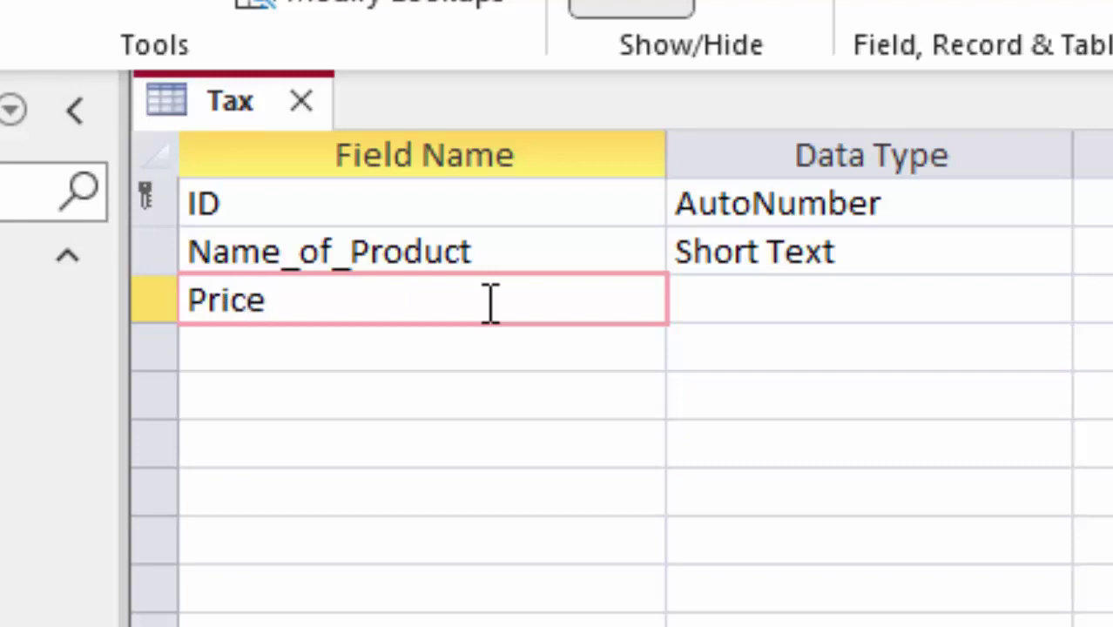
{"action": "left_click", "coordinate": [805, 305]}
{"action": "left_click", "coordinate": [1050, 303]}
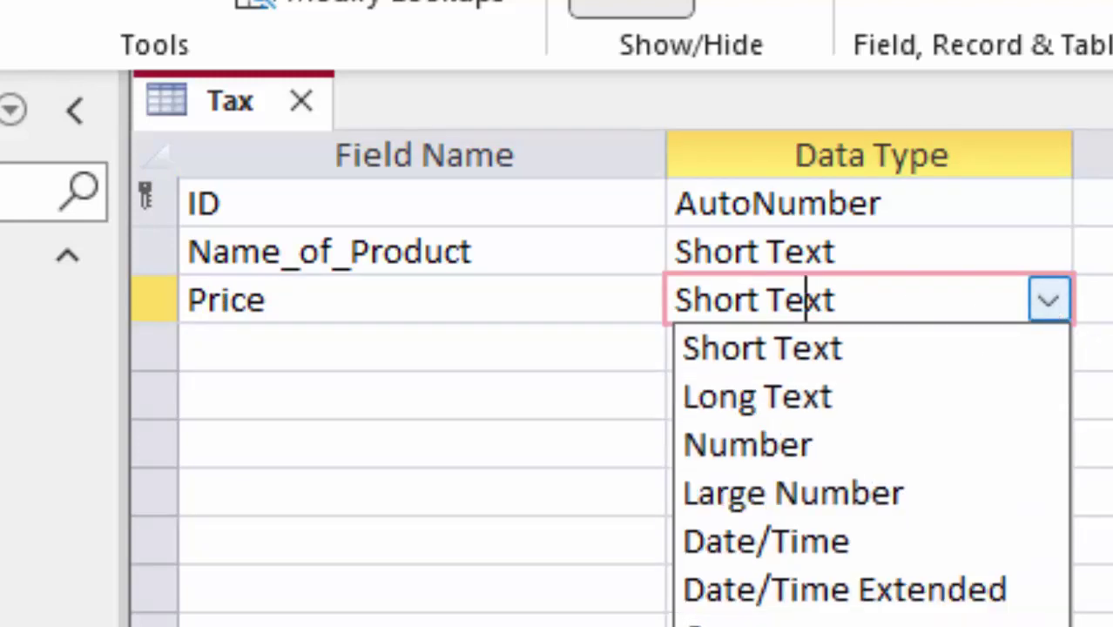
{"action": "left_click", "coordinate": [758, 623]}
Step: Add a Unit field of Number type with field size Double
{"action": "left_click", "coordinate": [239, 339]}
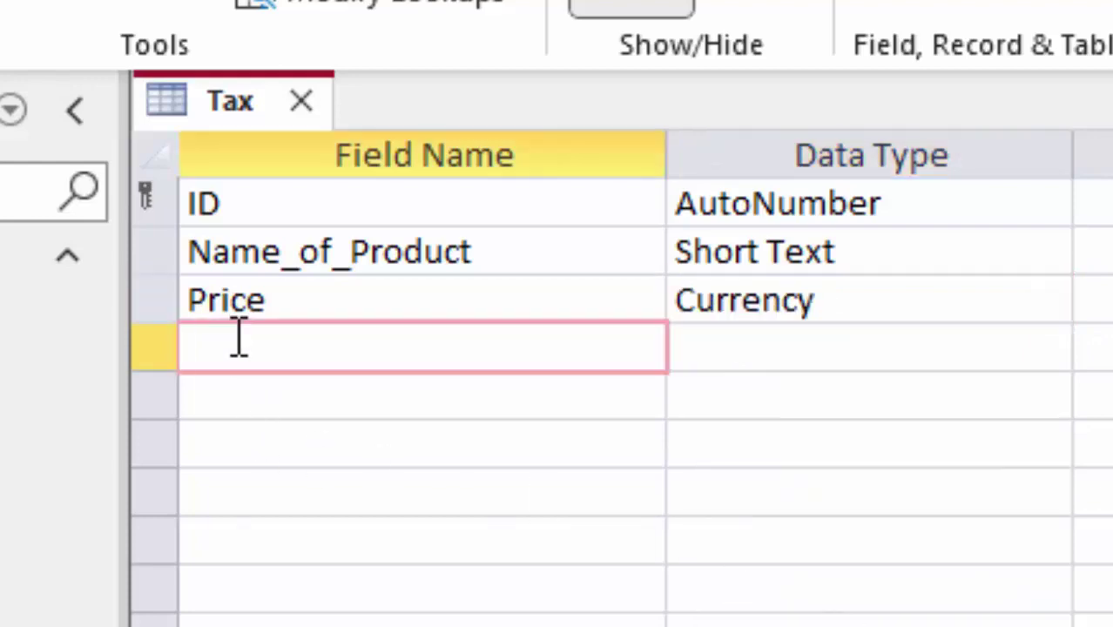
{"action": "type", "text": "Unit"}
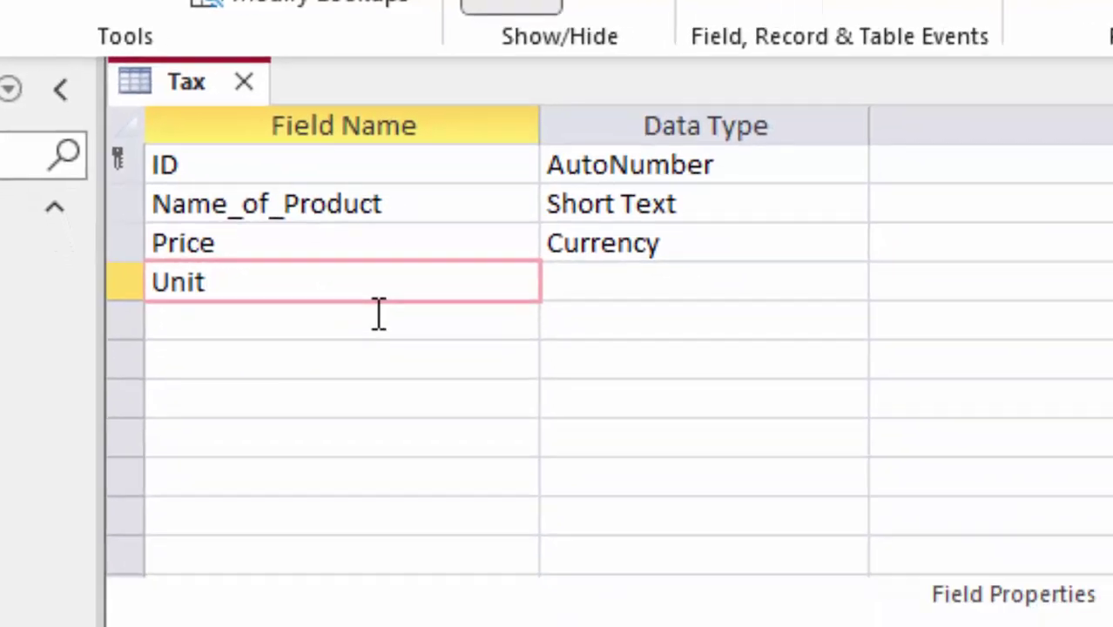
{"action": "left_click", "coordinate": [468, 185]}
{"action": "left_click", "coordinate": [550, 185]}
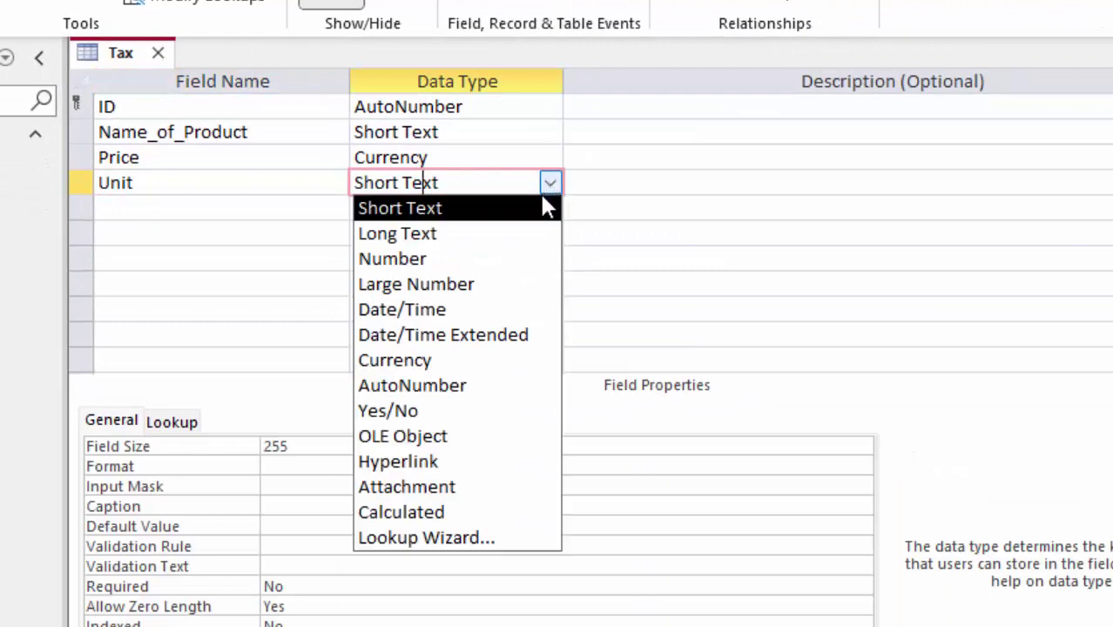
{"action": "left_click", "coordinate": [467, 260]}
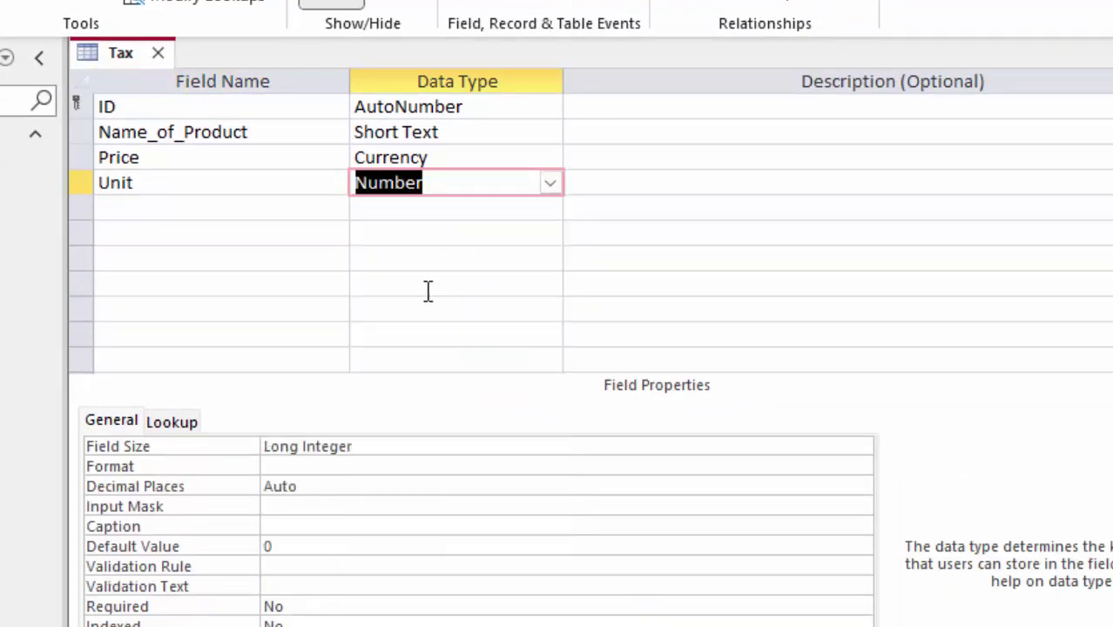
{"action": "left_click", "coordinate": [418, 444]}
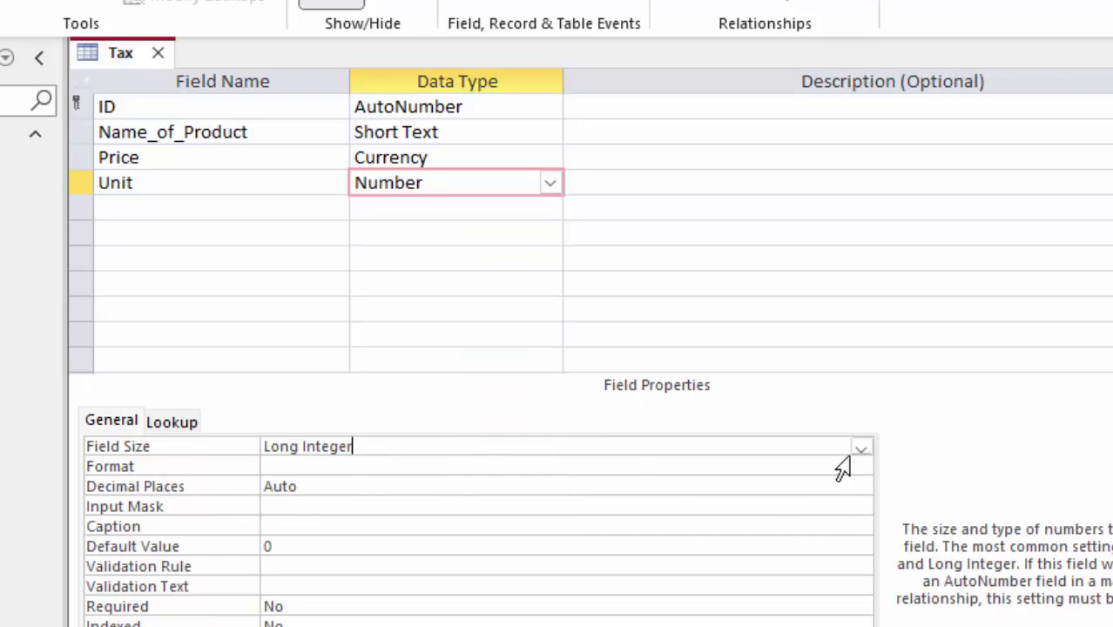
{"action": "left_click", "coordinate": [860, 448]}
{"action": "left_click", "coordinate": [633, 541]}
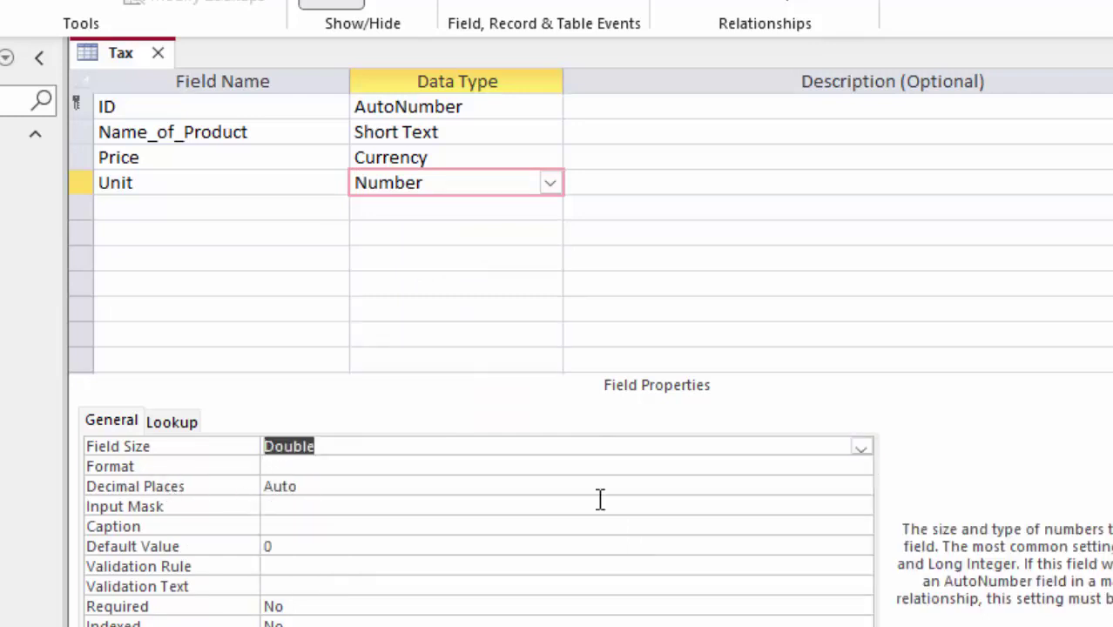
{"action": "left_click", "coordinate": [122, 205]}
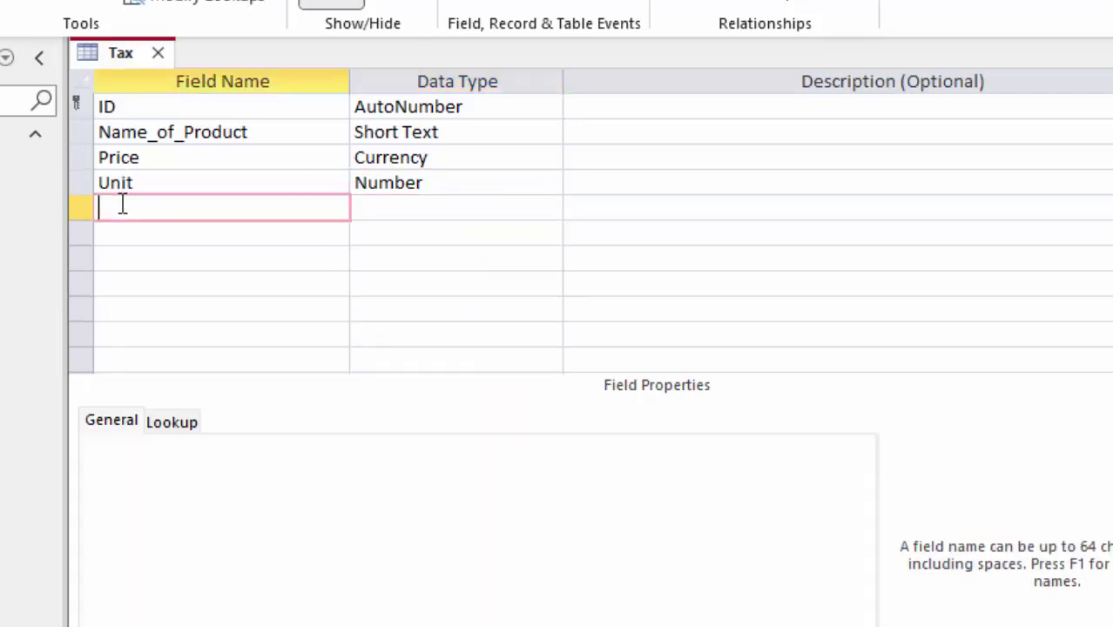
{"action": "type", "text": "Total"}
Step: Set Total's data type to Calculated with the expression [Price]*[Unit]
{"action": "left_click", "coordinate": [427, 209]}
{"action": "left_click", "coordinate": [551, 213]}
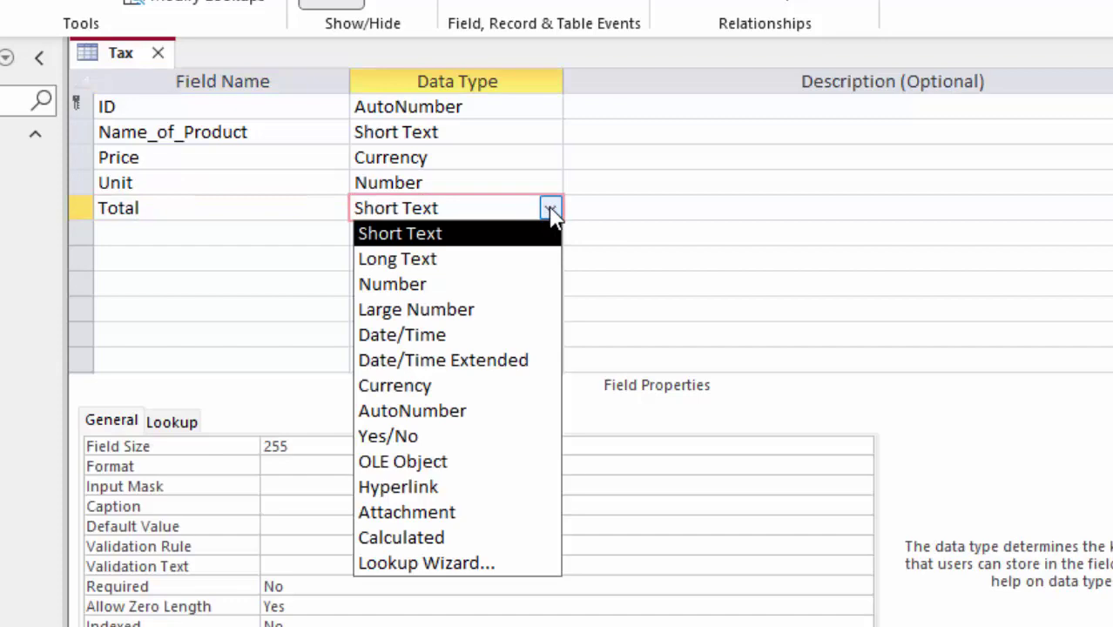
{"action": "left_click", "coordinate": [472, 537]}
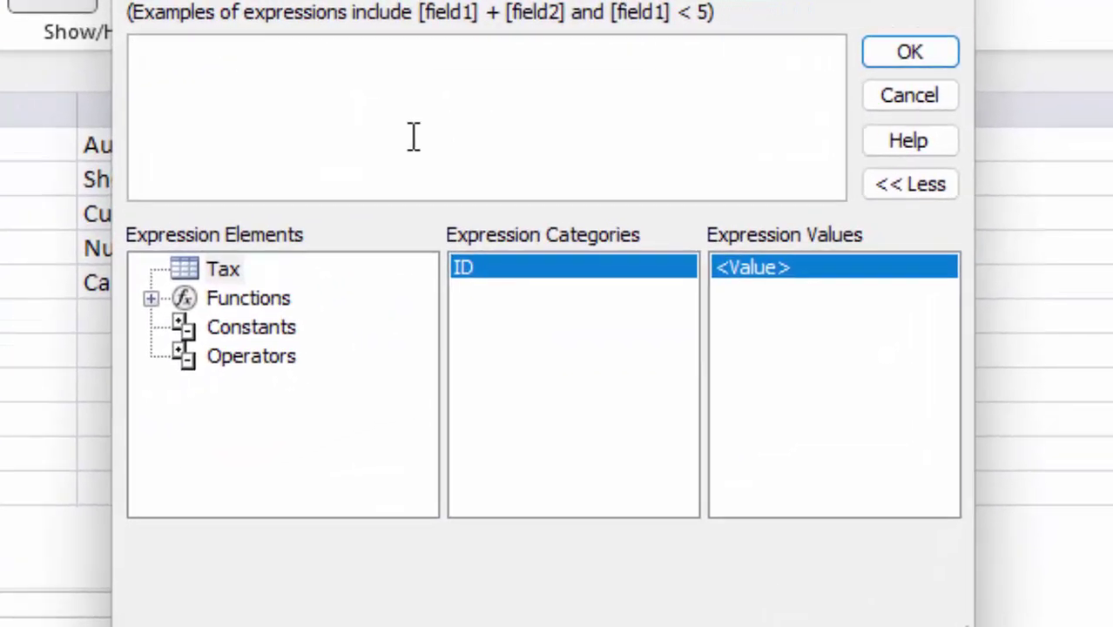
{"action": "type", "text": "[Pr"}
{"action": "type", "text": "ice "}
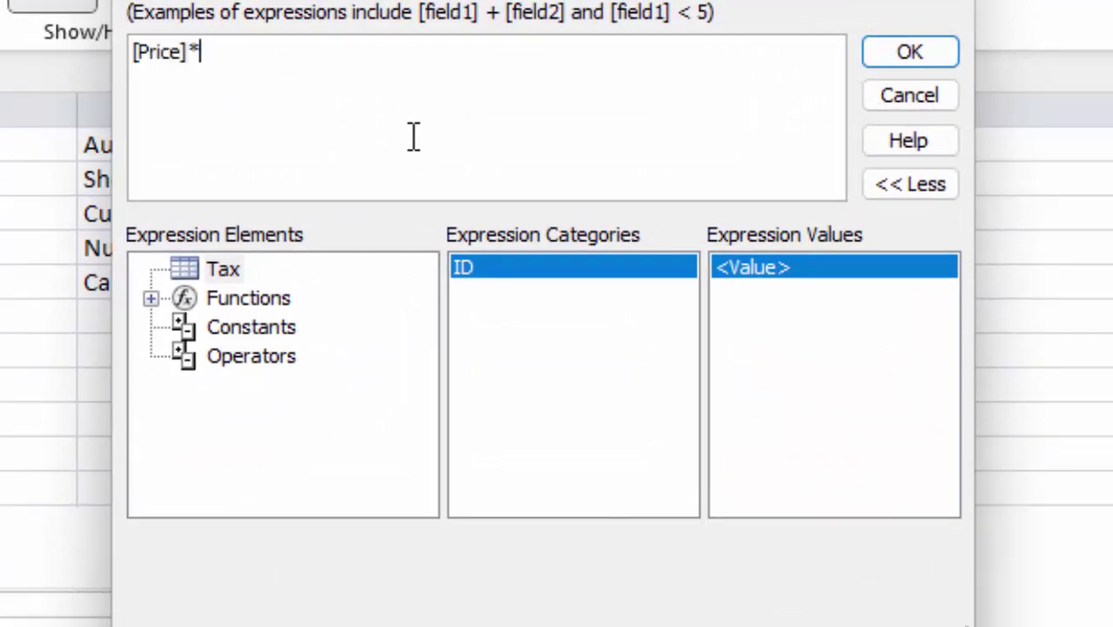
{"action": "type", "text": "Un"}
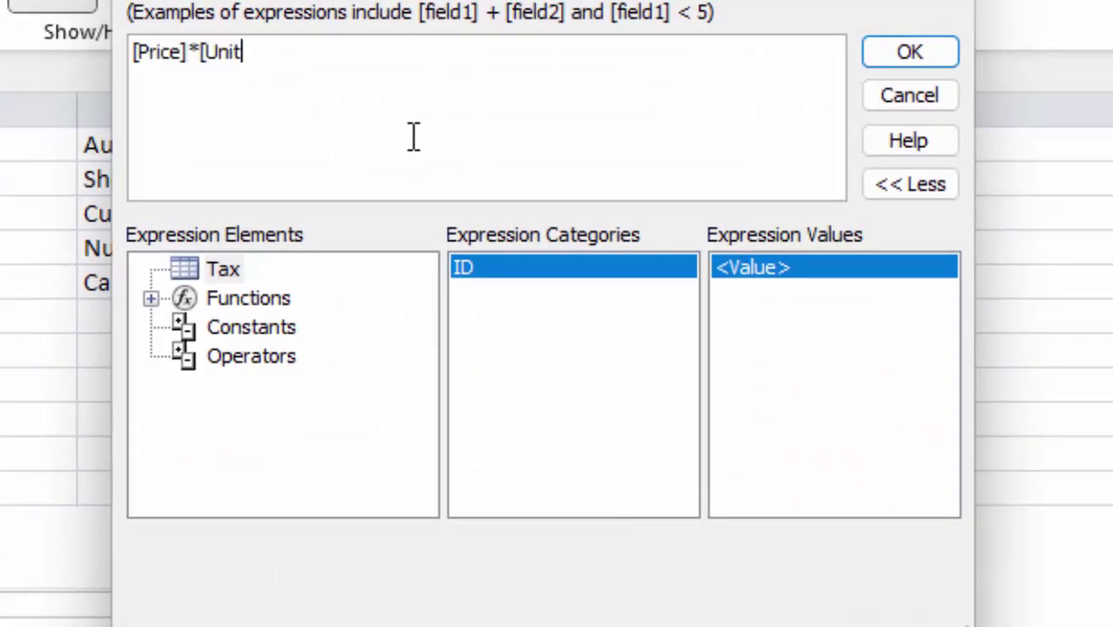
{"action": "left_click", "coordinate": [878, 45]}
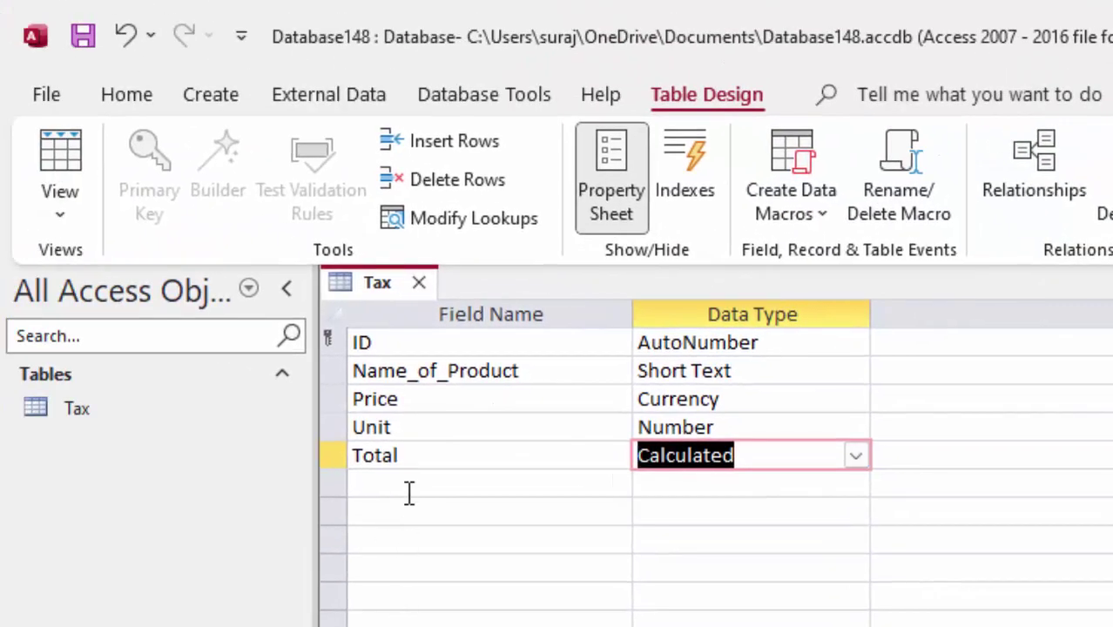
Step: Add a Percentage Number field with field size Double and Percent format
{"action": "left_click", "coordinate": [374, 470]}
{"action": "type", "text": "P"}
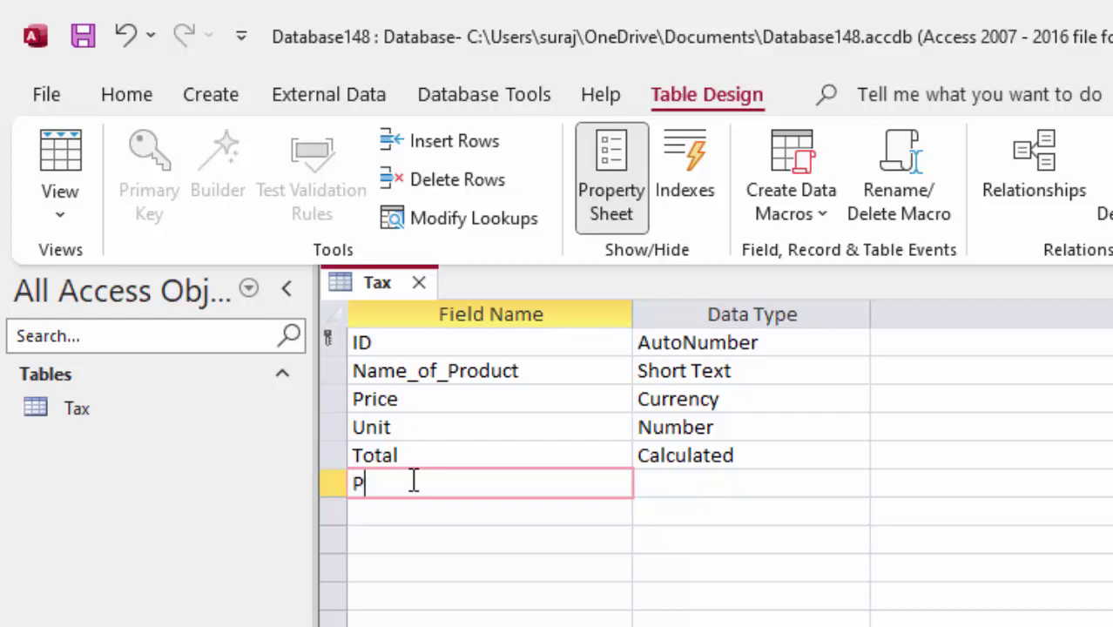
{"action": "type", "text": "ercent"}
{"action": "type", "text": "age"}
{"action": "left_click", "coordinate": [755, 490]}
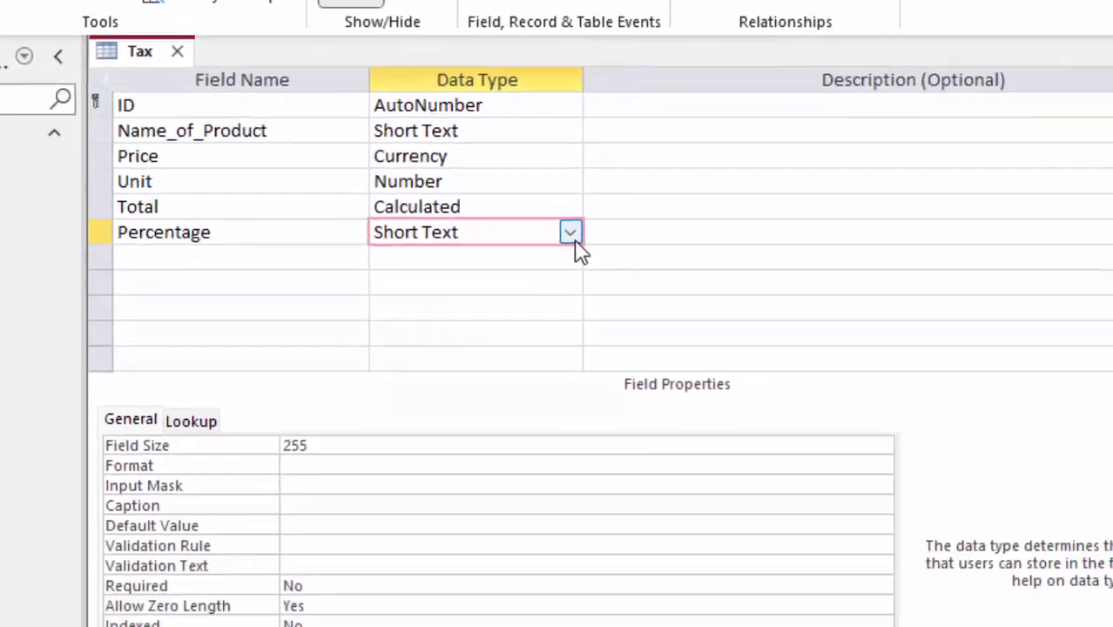
{"action": "left_click", "coordinate": [573, 240]}
{"action": "left_click", "coordinate": [457, 268]}
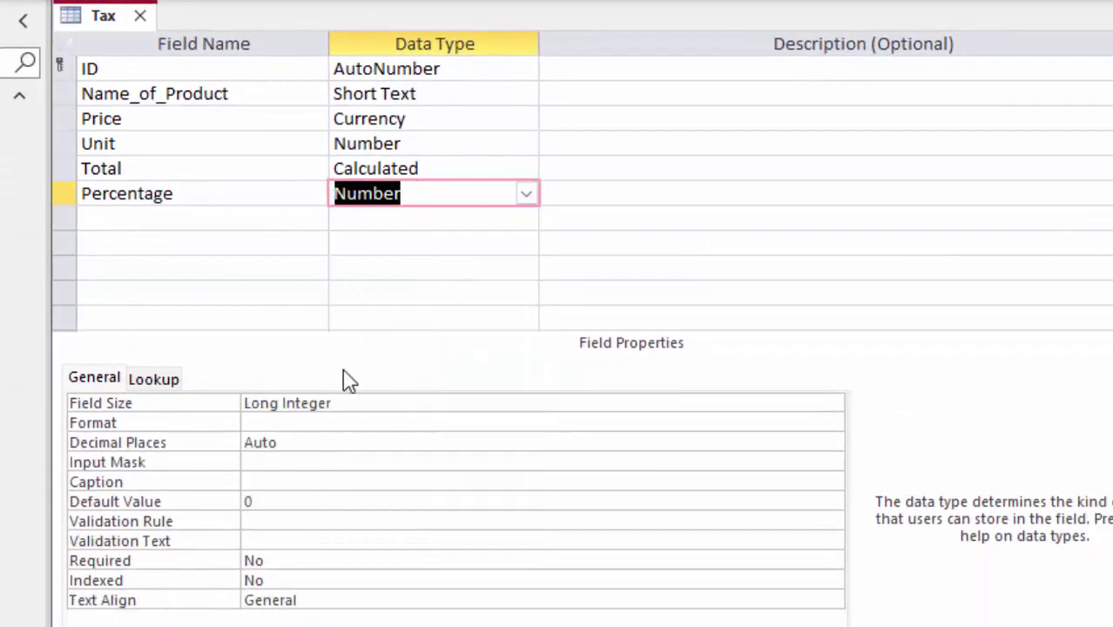
{"action": "left_click", "coordinate": [361, 425]}
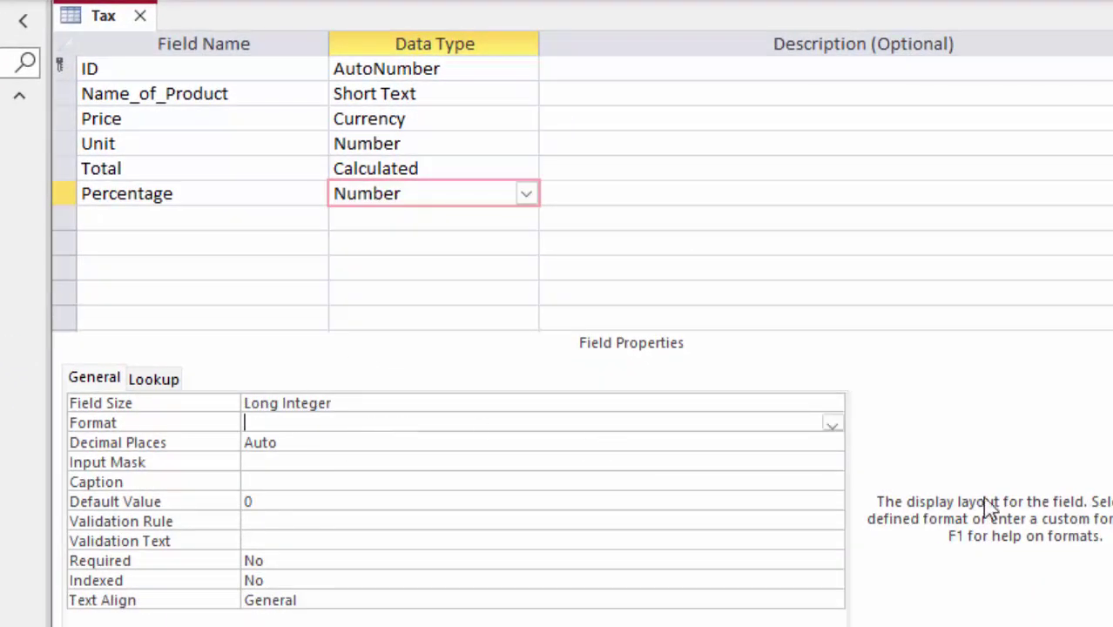
{"action": "left_click", "coordinate": [832, 424]}
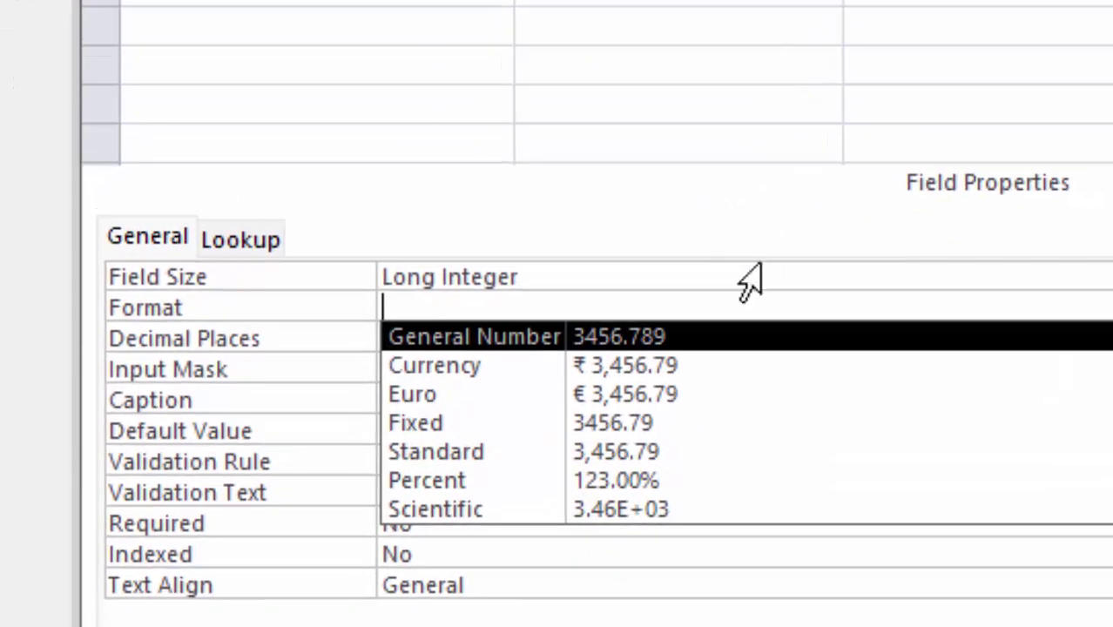
{"action": "key", "text": "Escape"}
{"action": "left_click", "coordinate": [766, 279]}
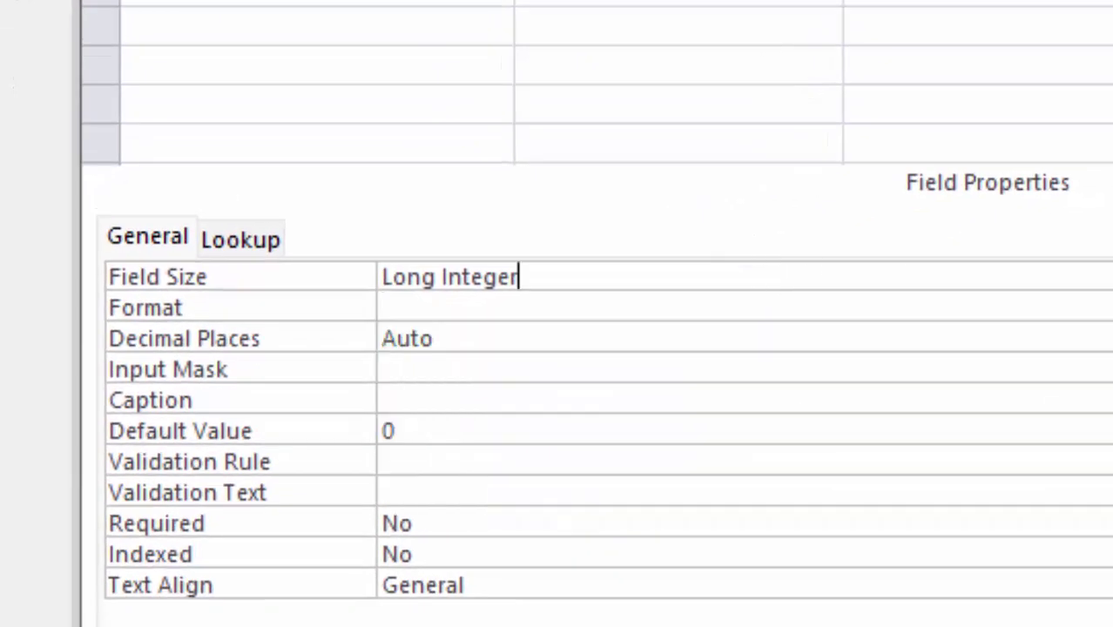
{"action": "key", "text": "alt+Down"}
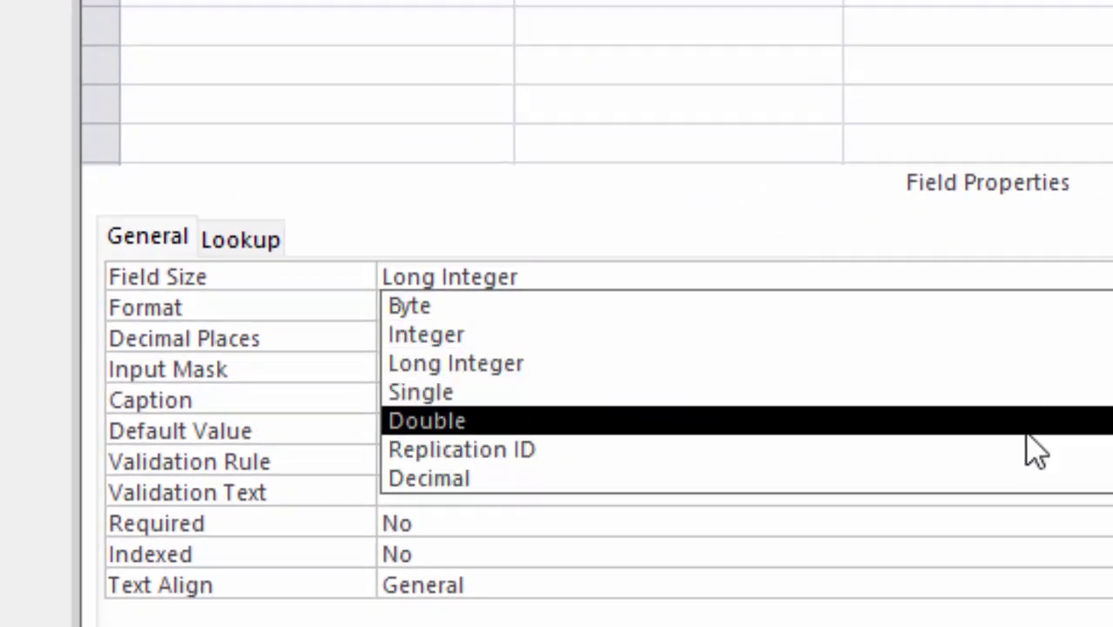
{"action": "left_click", "coordinate": [1027, 433]}
{"action": "left_click", "coordinate": [541, 309]}
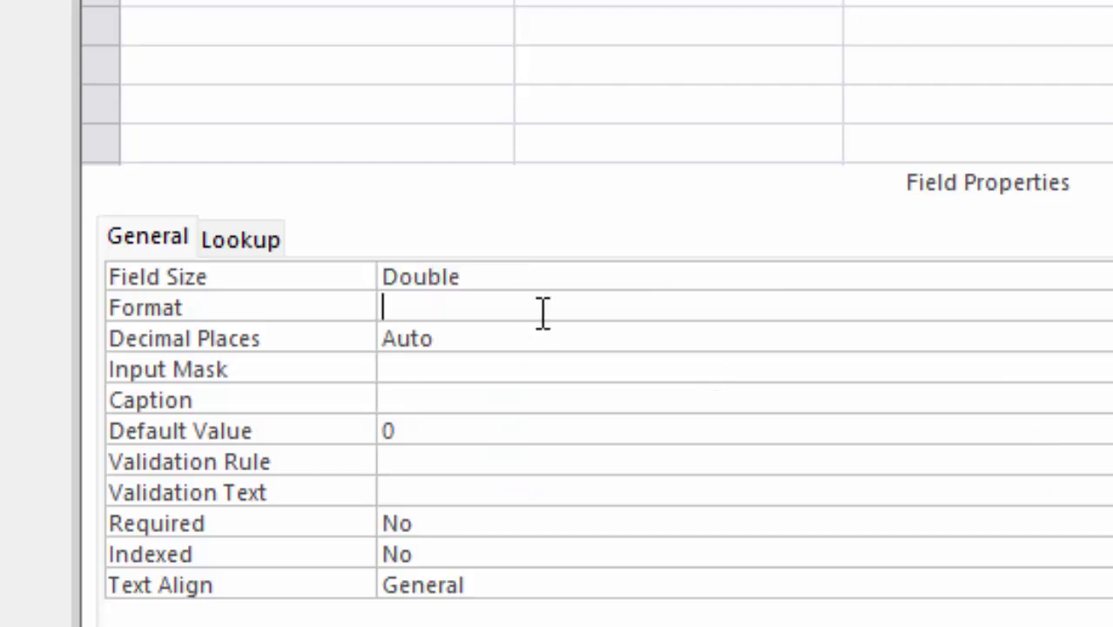
{"action": "type", "text": "p"}
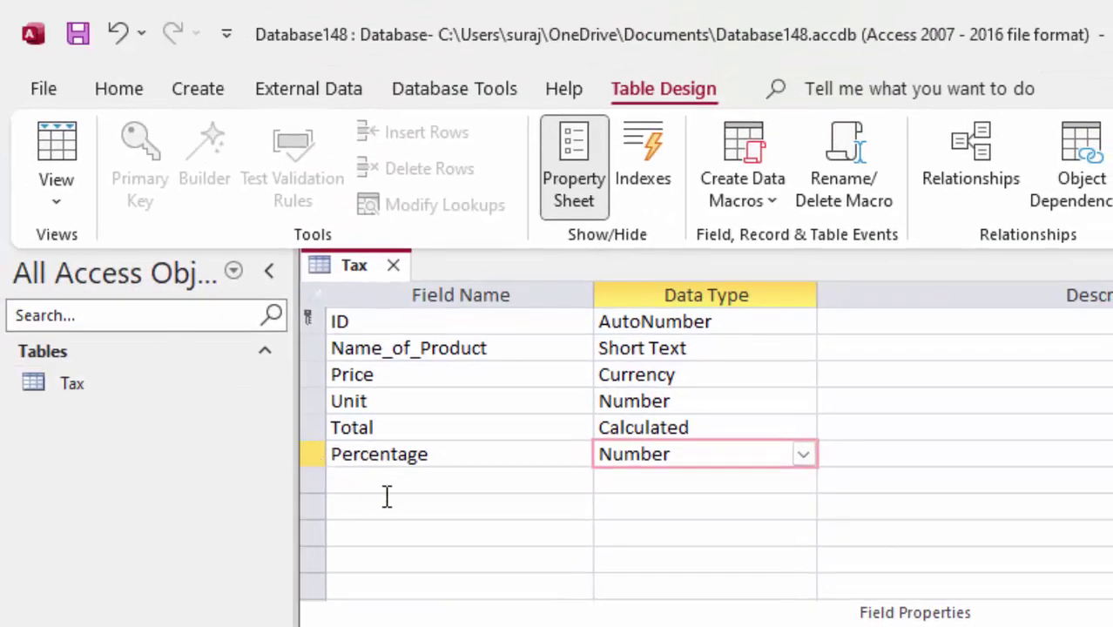
Step: Rename Percentage to 'Tax Percentage' and begin a new 'Tax Amount' field
{"action": "left_click", "coordinate": [386, 485]}
{"action": "type", "text": "Tax A"}
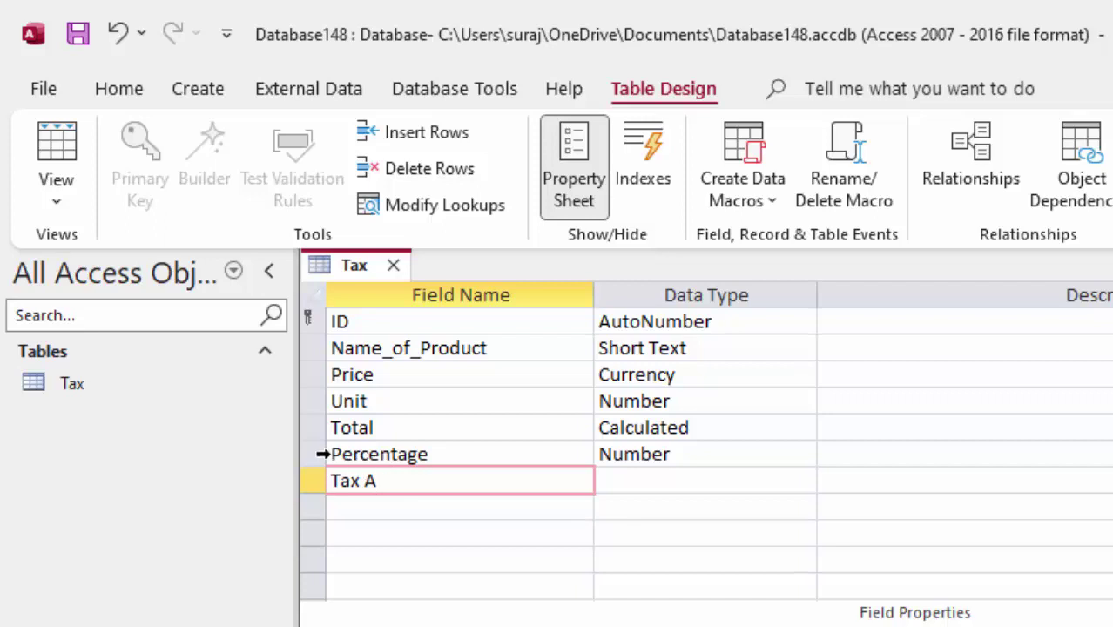
{"action": "left_click", "coordinate": [333, 454]}
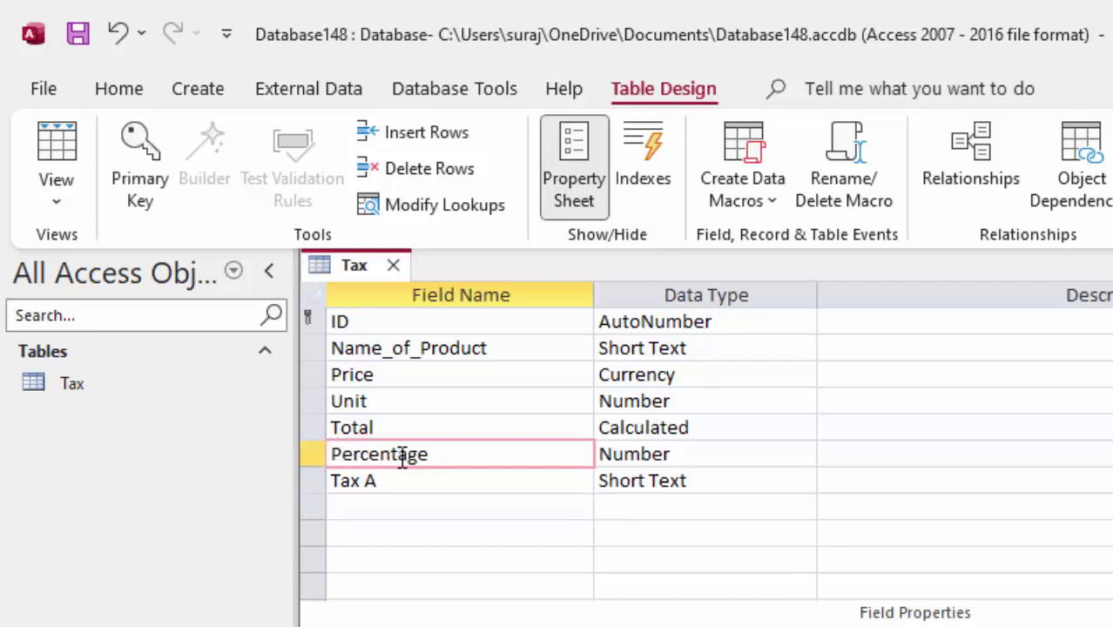
{"action": "type", "text": "Tax"}
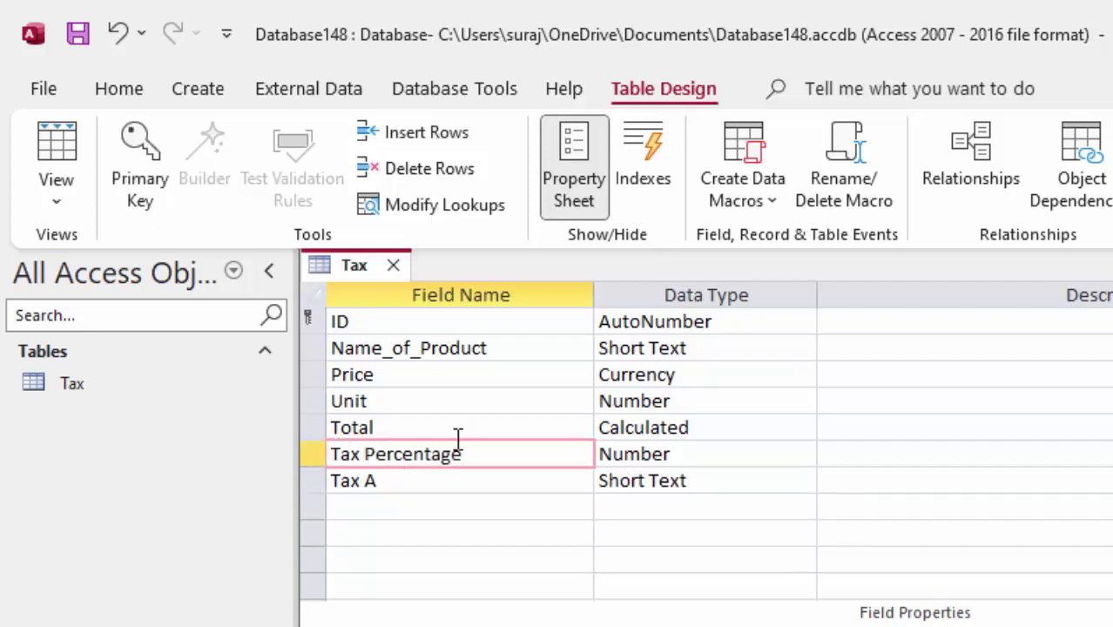
{"action": "left_click", "coordinate": [414, 492]}
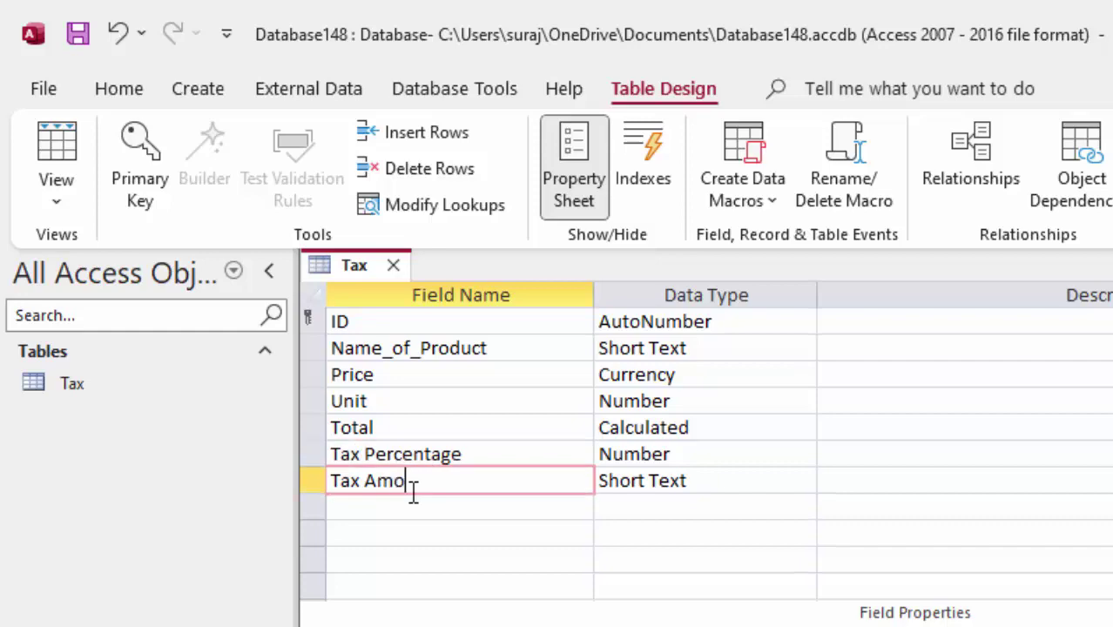
Step: Finish naming Tax Amount and make it Calculated as [Total]*[Tax Percentage]
{"action": "type", "text": "unt"}
{"action": "left_click", "coordinate": [718, 482]}
{"action": "left_click", "coordinate": [800, 480]}
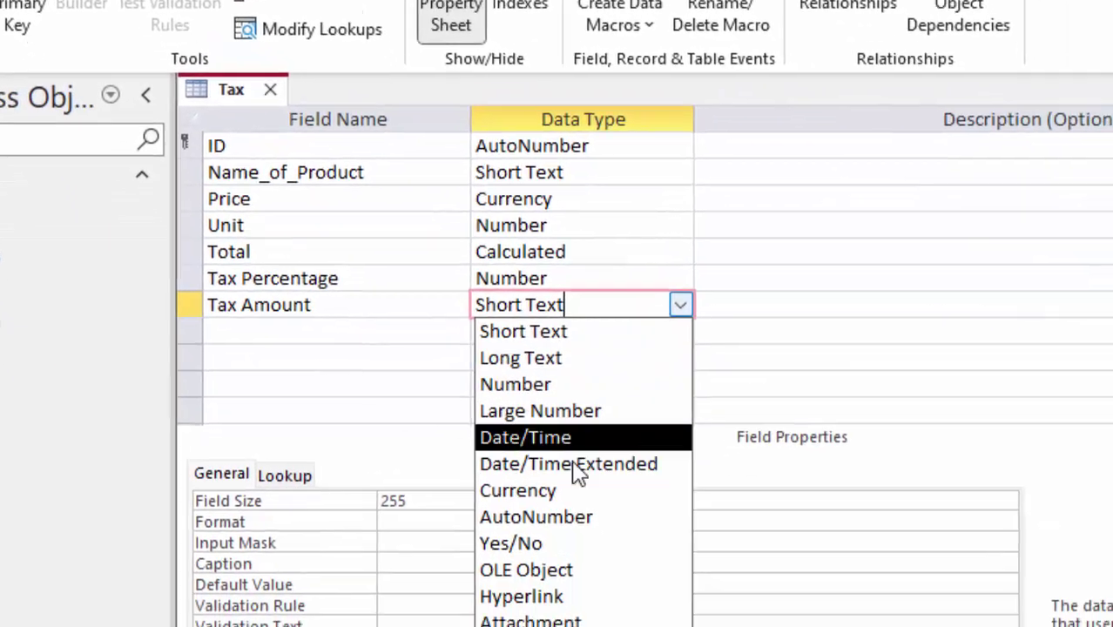
{"action": "left_click", "coordinate": [522, 585]}
{"action": "type", "text": "["}
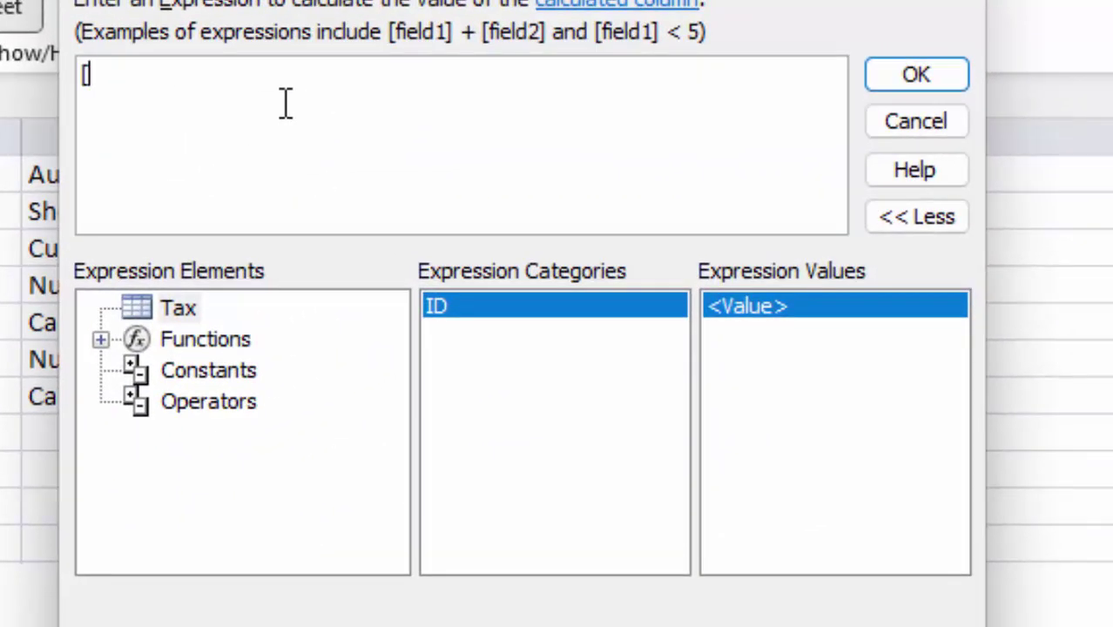
{"action": "type", "text": "Total]*["}
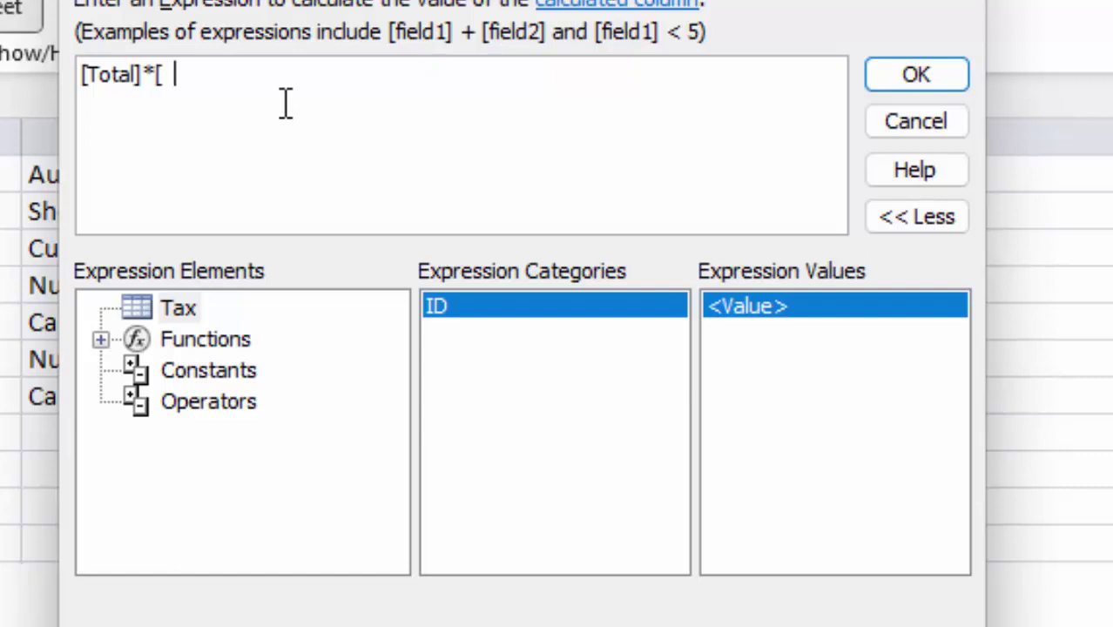
{"action": "type", "text": "Tax Per"}
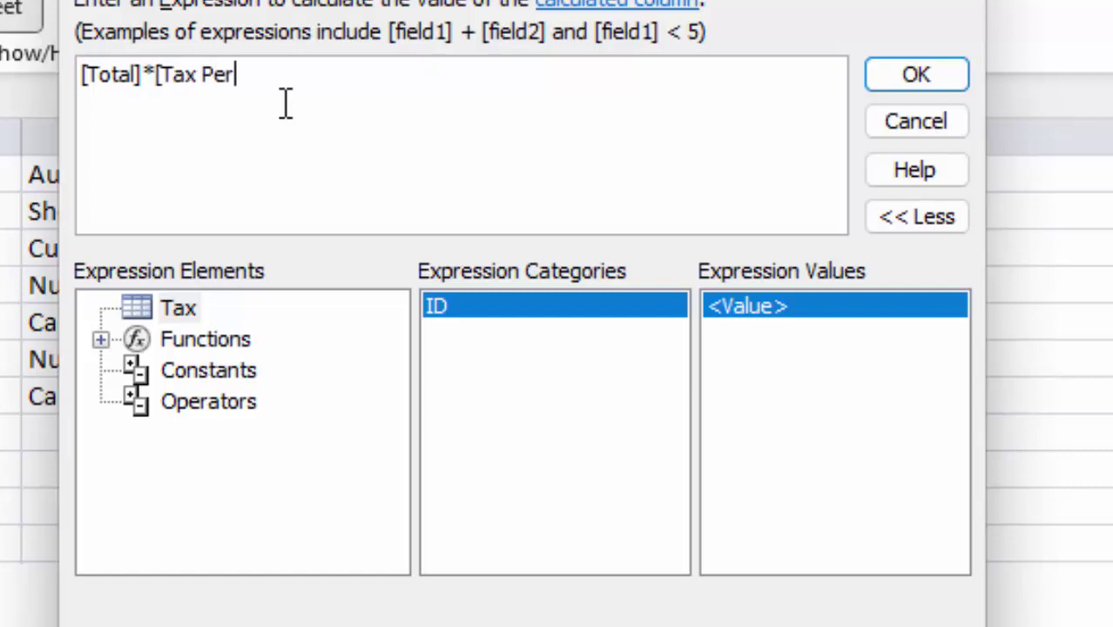
{"action": "type", "text": "centag"}
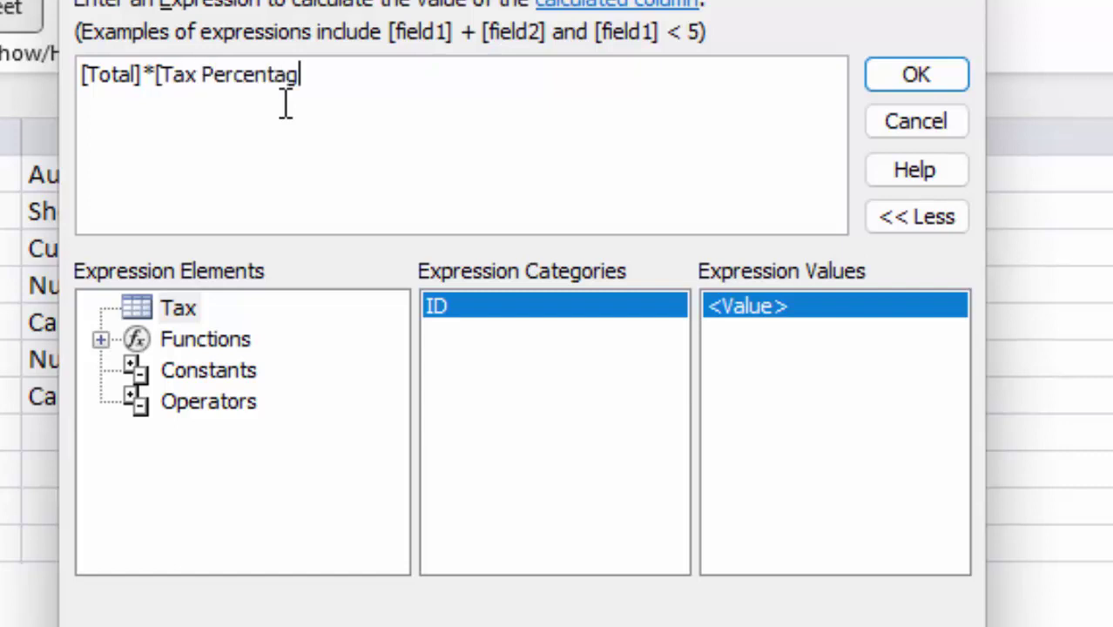
{"action": "type", "text": "e"}
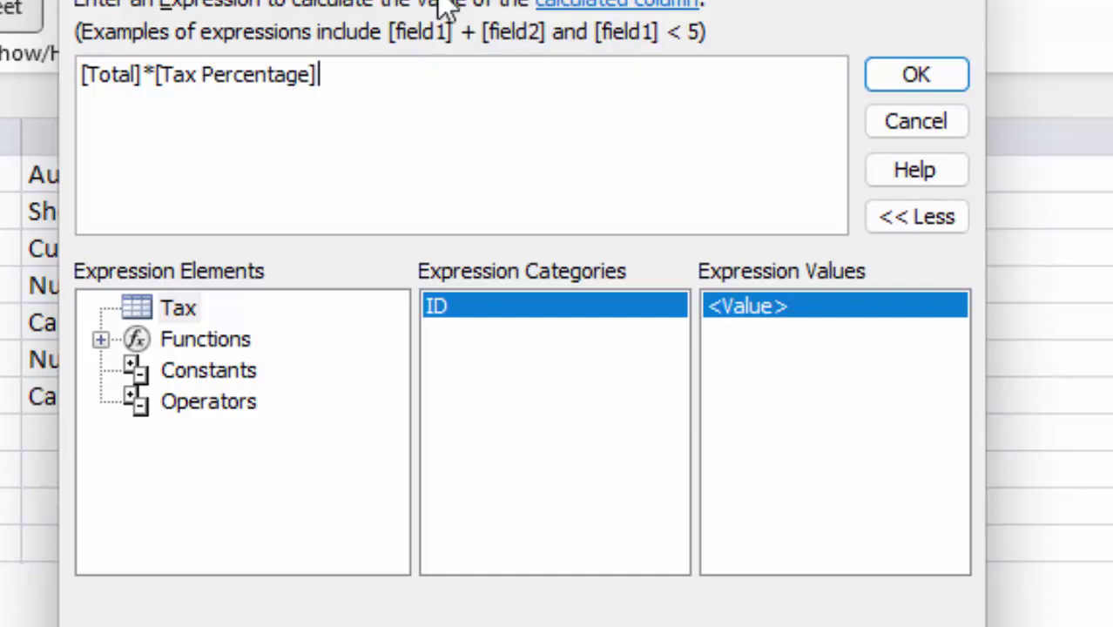
{"action": "left_click", "coordinate": [916, 76]}
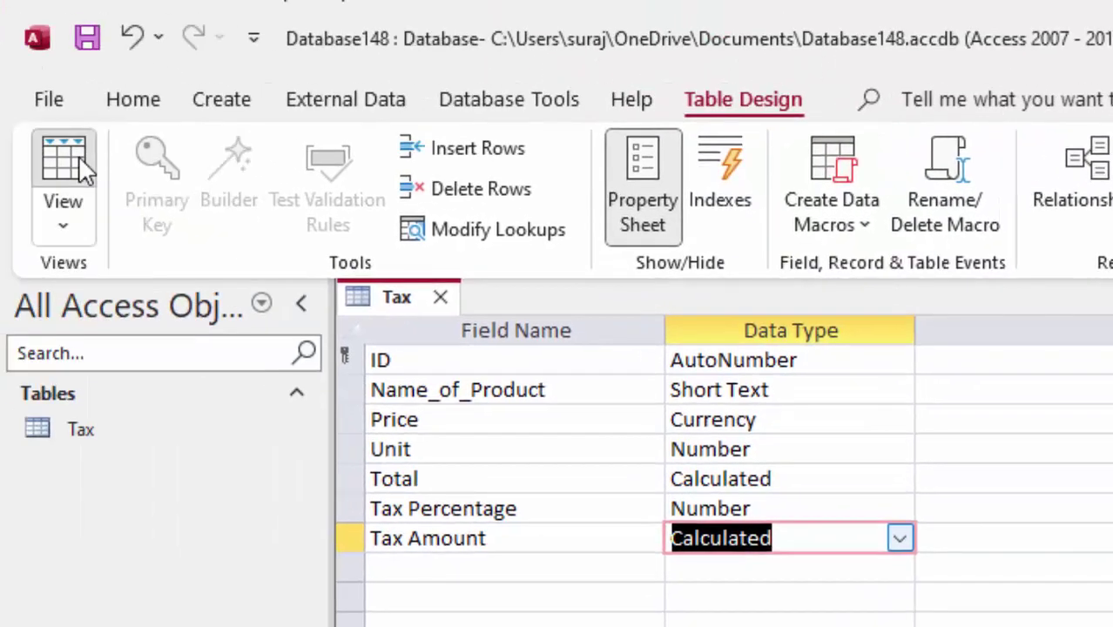
Step: Save the table, switch to Datasheet View, widen Name_of_Product, and enter product Sugar
{"action": "left_click", "coordinate": [79, 155]}
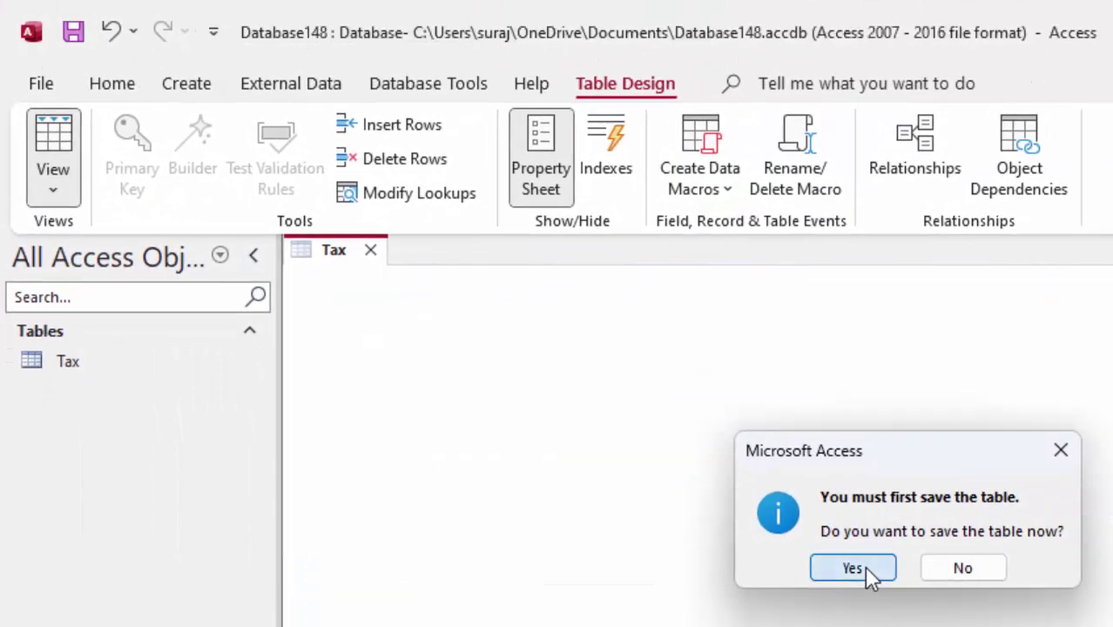
{"action": "left_click", "coordinate": [897, 592]}
{"action": "left_click_drag", "start_coordinate": [401, 134], "coordinate": [469, 184]}
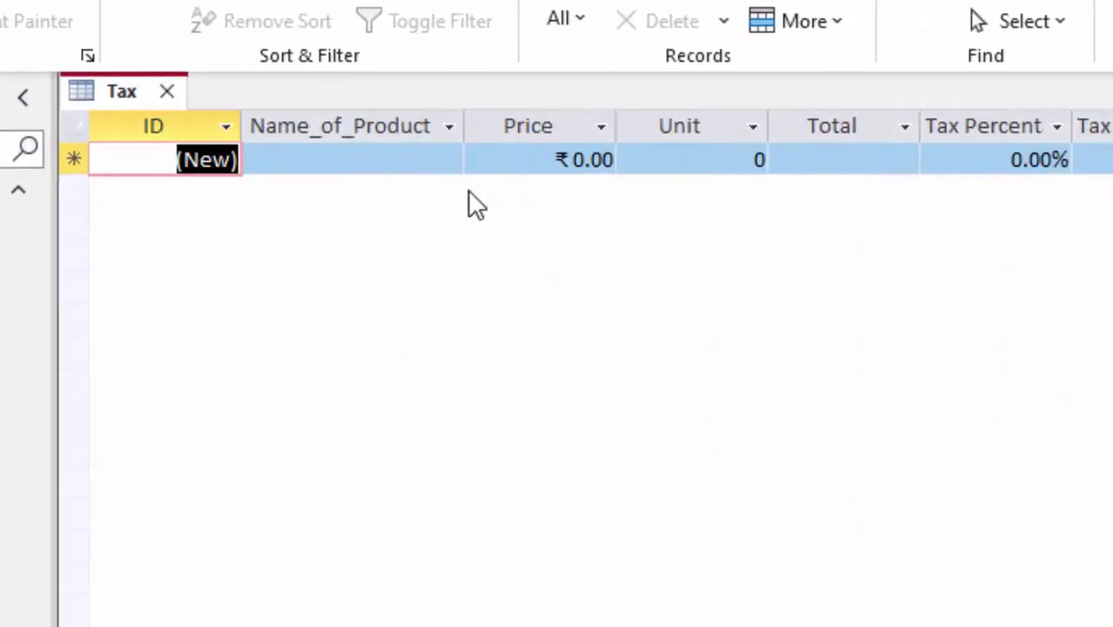
{"action": "left_click", "coordinate": [383, 155]}
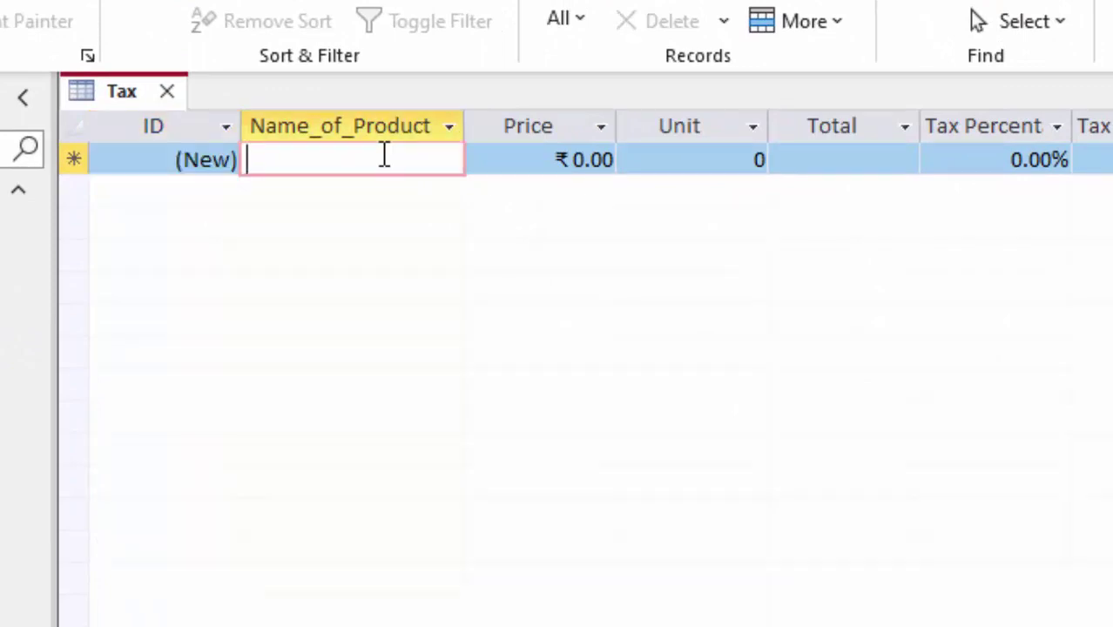
{"action": "type", "text": "Sugar"}
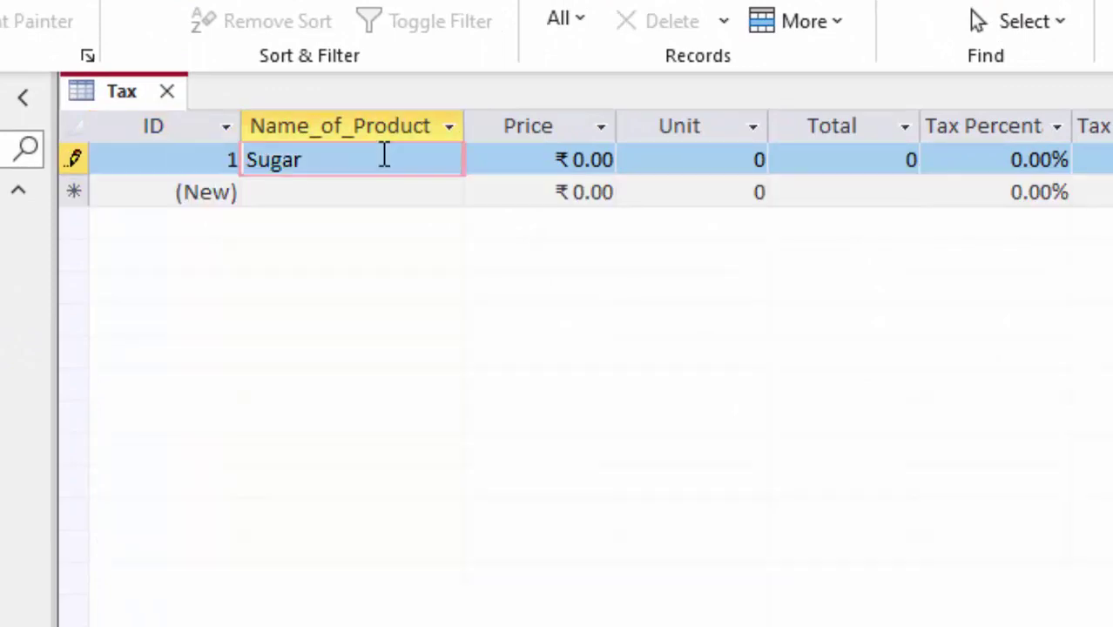
{"action": "key", "text": "Tab"}
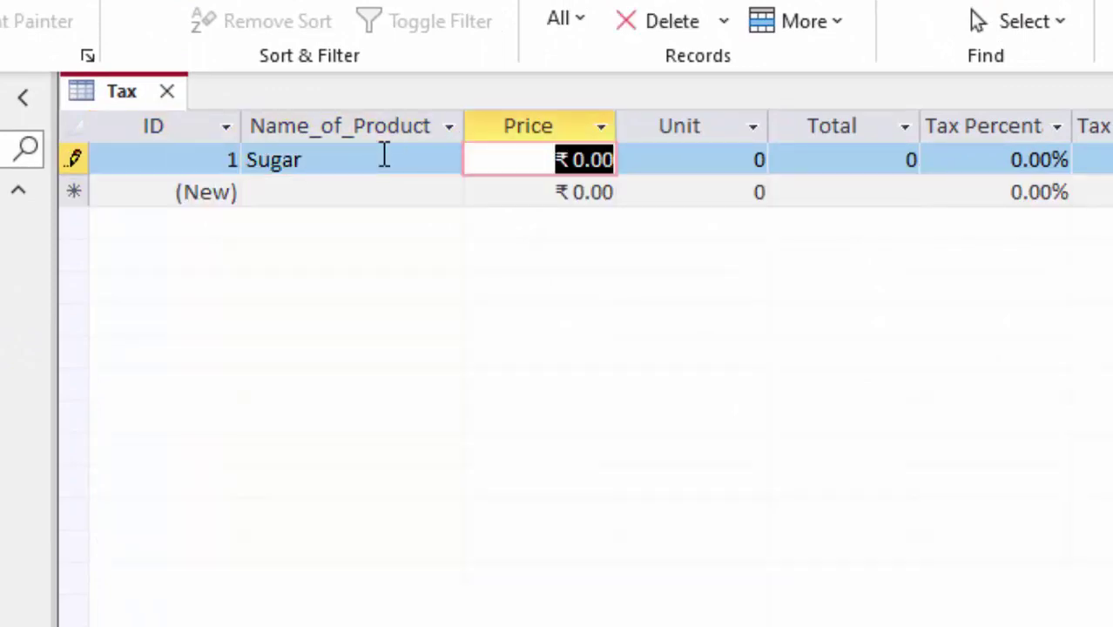
Step: Give Sugar price 40, 6 units and 5% tax, then start a Pulse record
{"action": "type", "text": "40"}
{"action": "key", "text": "Tab"}
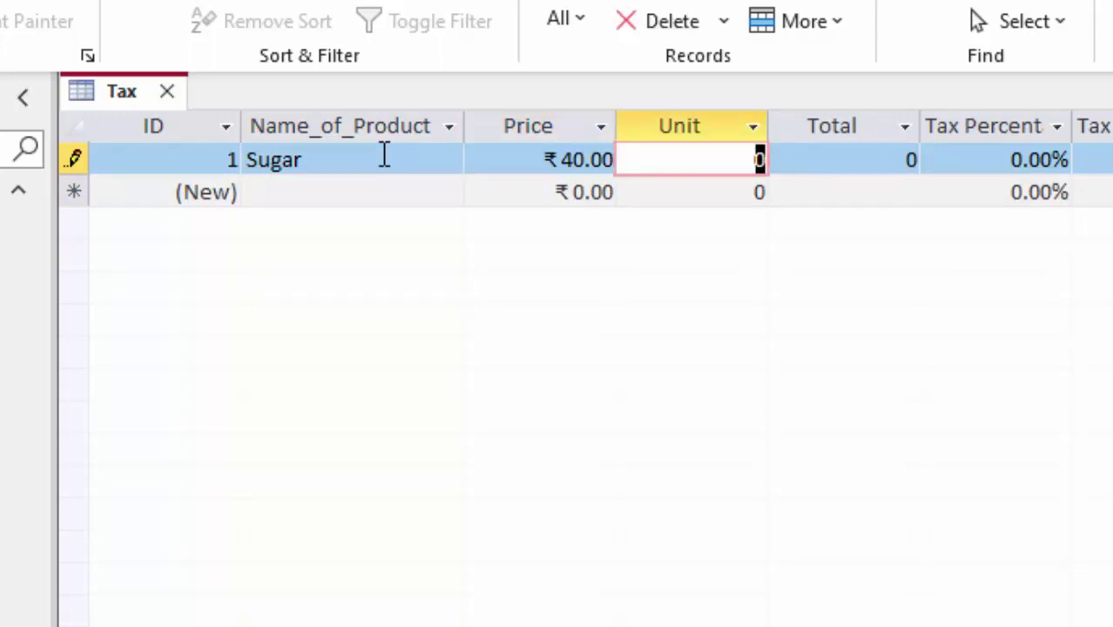
{"action": "type", "text": "6"}
{"action": "key", "text": "Tab"}
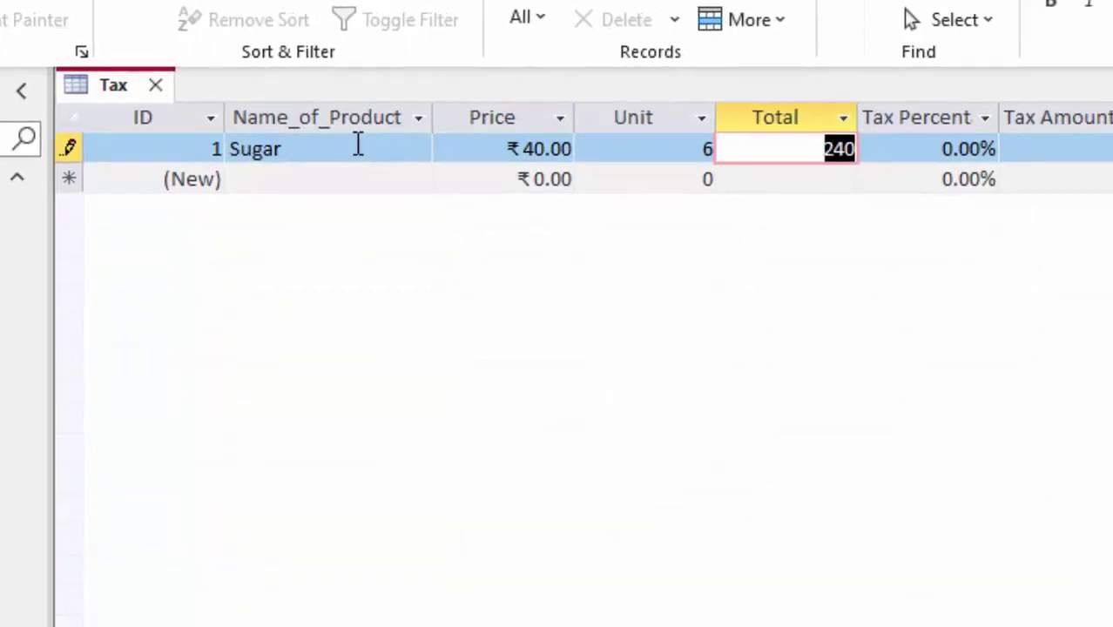
{"action": "key", "text": "Tab"}
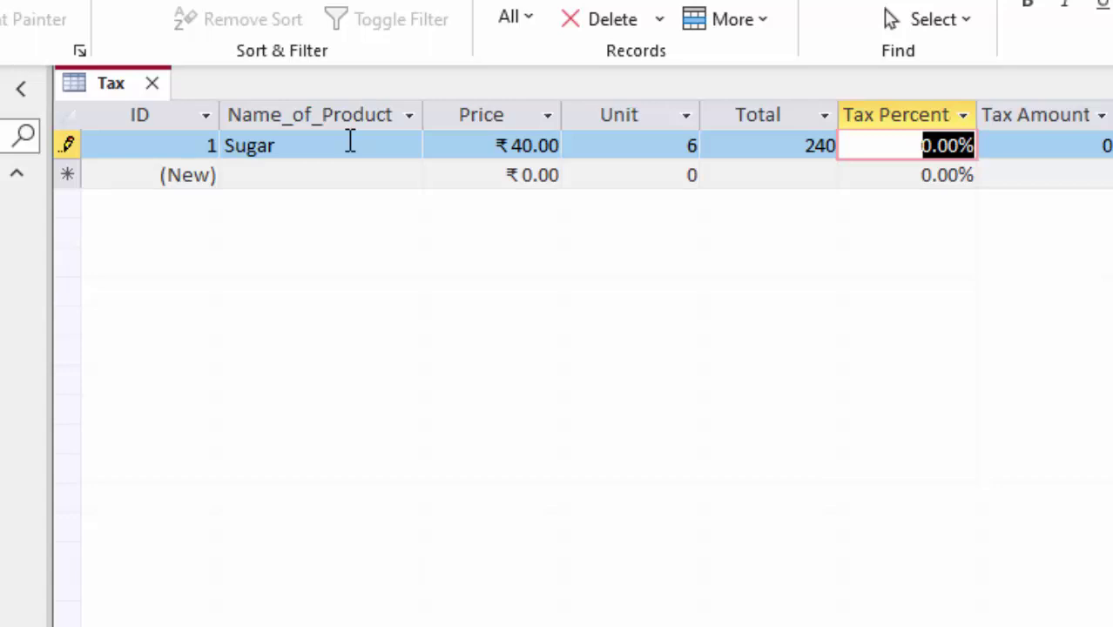
{"action": "type", "text": "5"}
{"action": "key", "text": "Tab"}
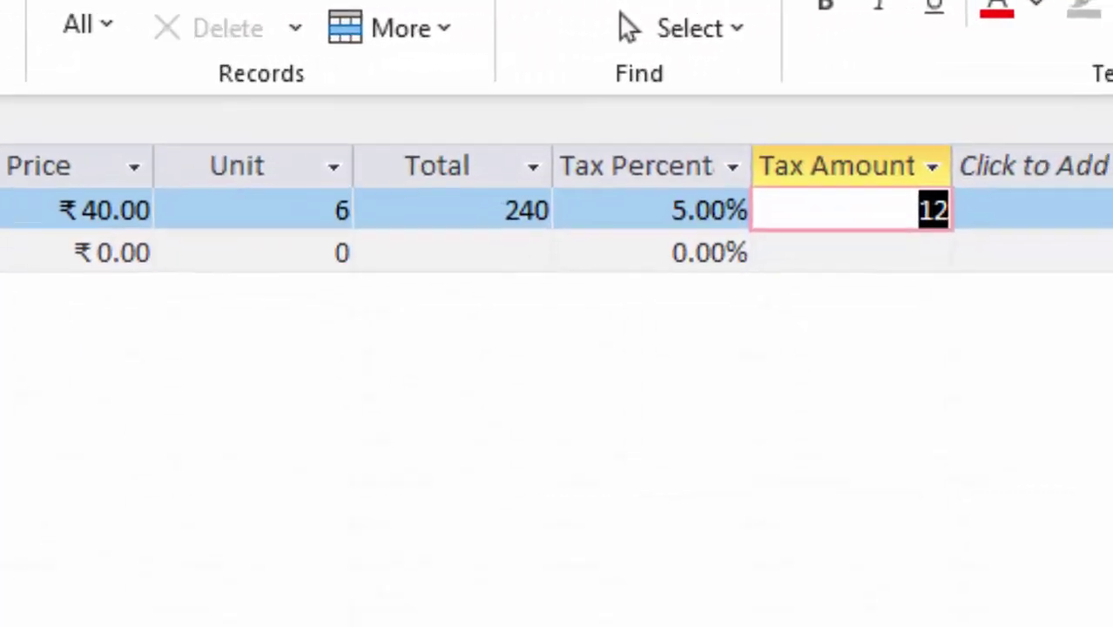
{"action": "key", "text": "Tab"}
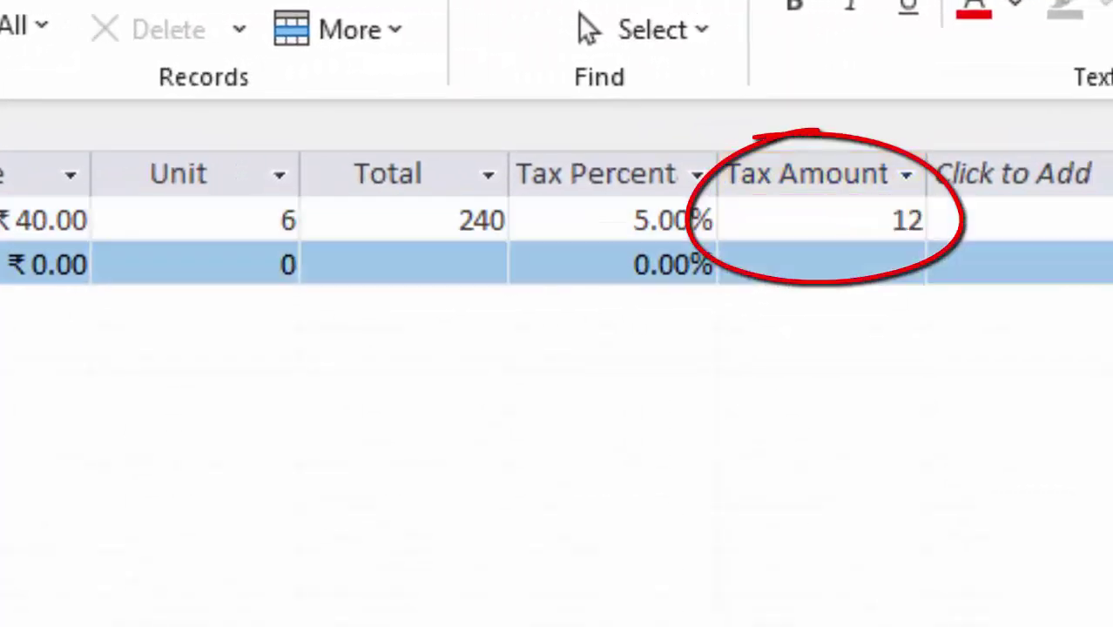
{"action": "type", "text": "Pulse"}
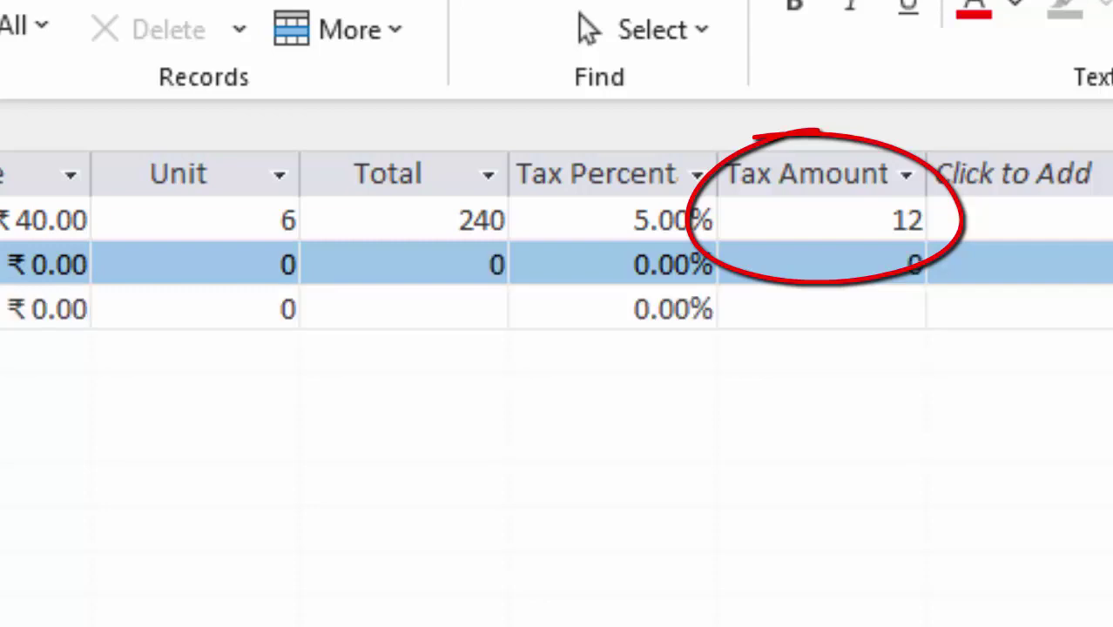
{"action": "key", "text": "Tab"}
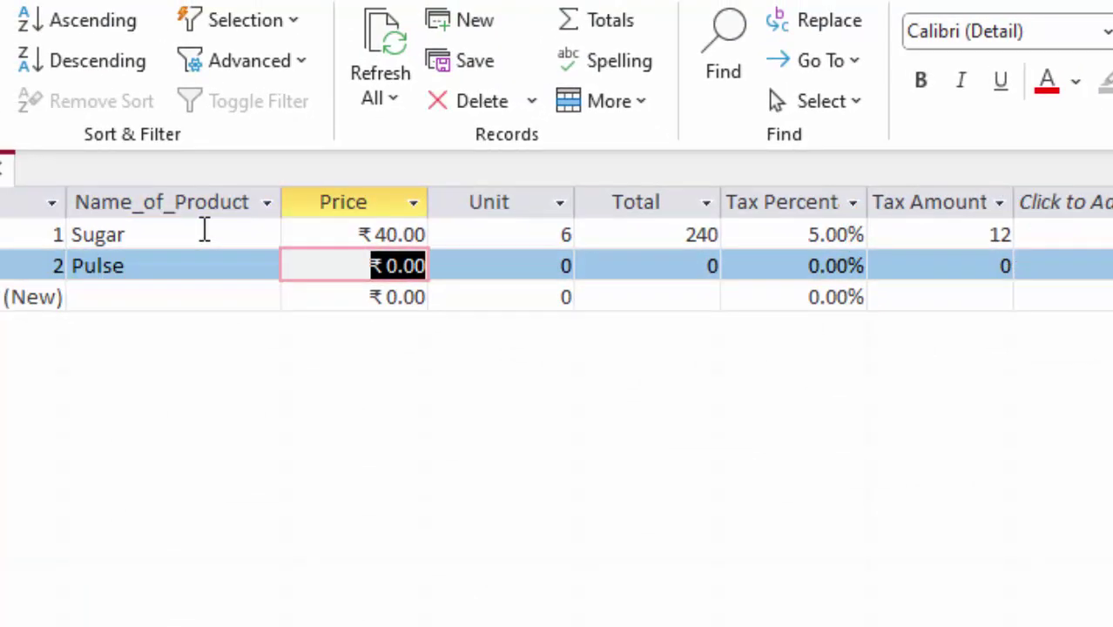
Step: Fill in Pulse with price 110, 20 units and 5% tax
{"action": "type", "text": "110"}
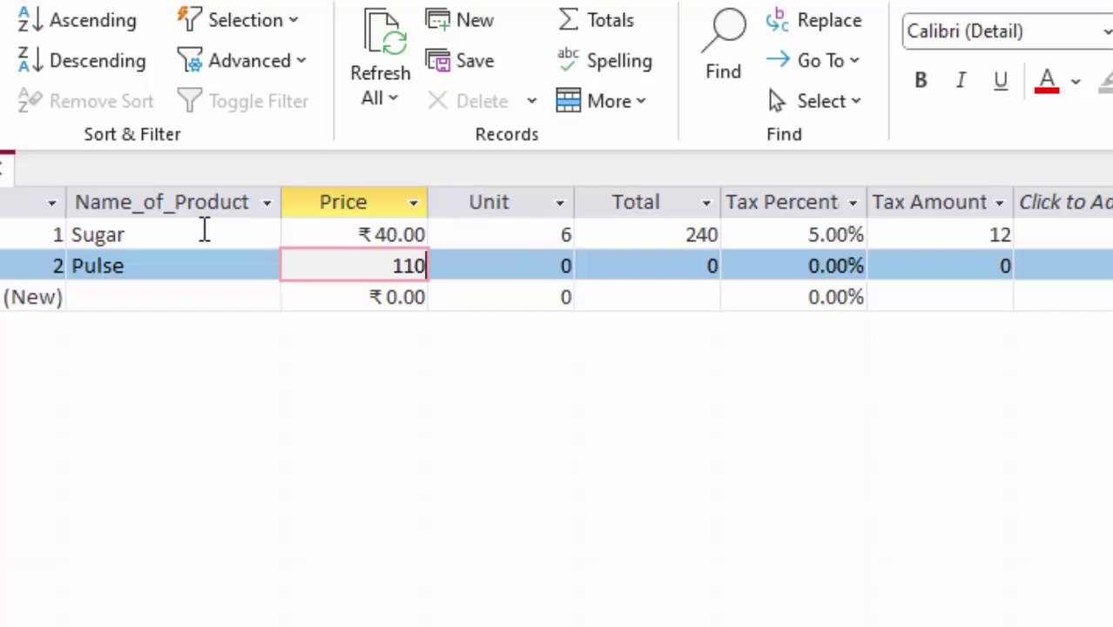
{"action": "key", "text": "Tab"}
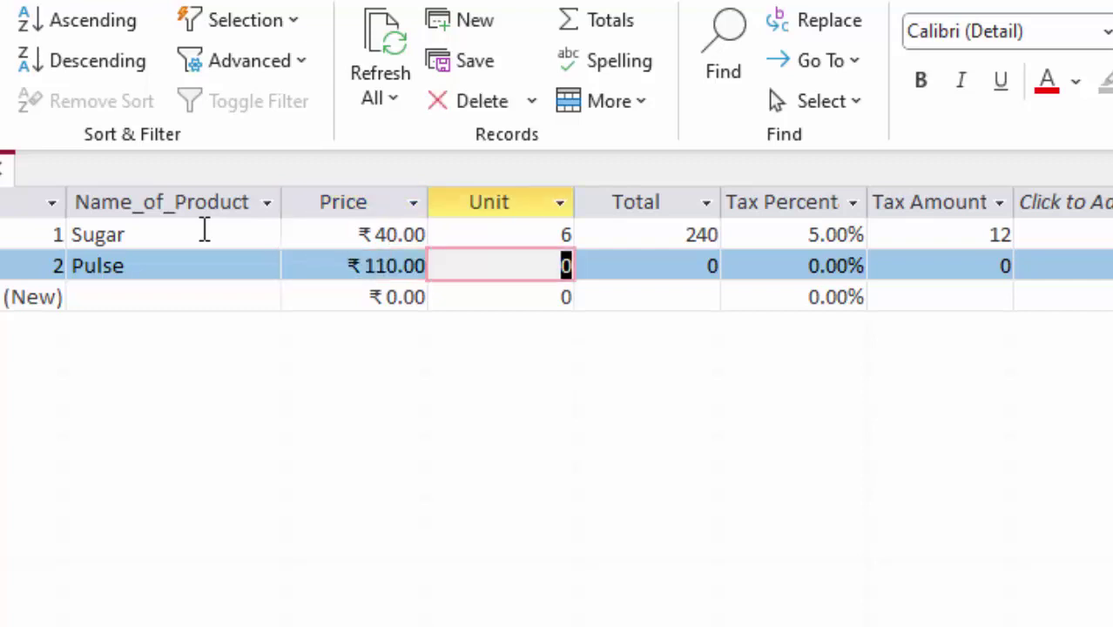
{"action": "type", "text": "20"}
{"action": "key", "text": "Tab"}
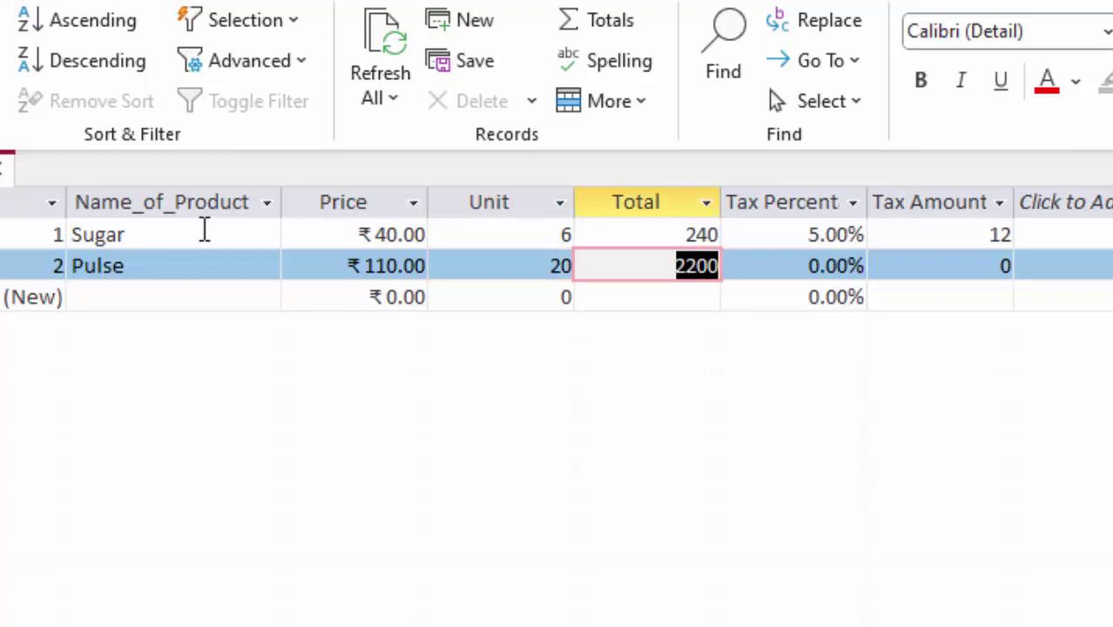
{"action": "key", "text": "Tab"}
{"action": "type", "text": "5"}
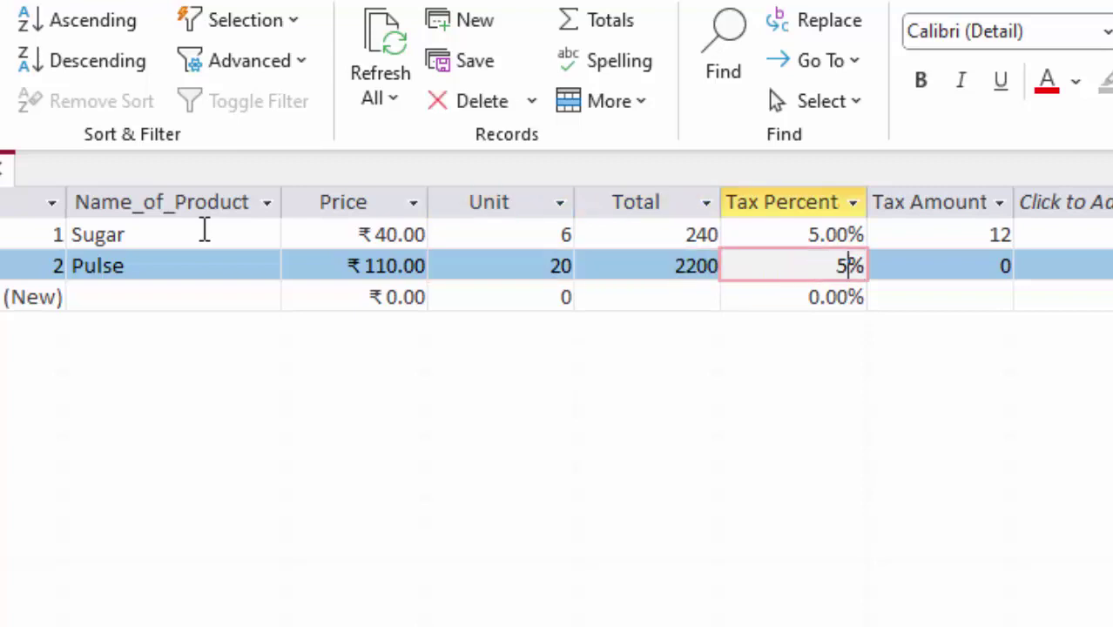
{"action": "key", "text": "Tab"}
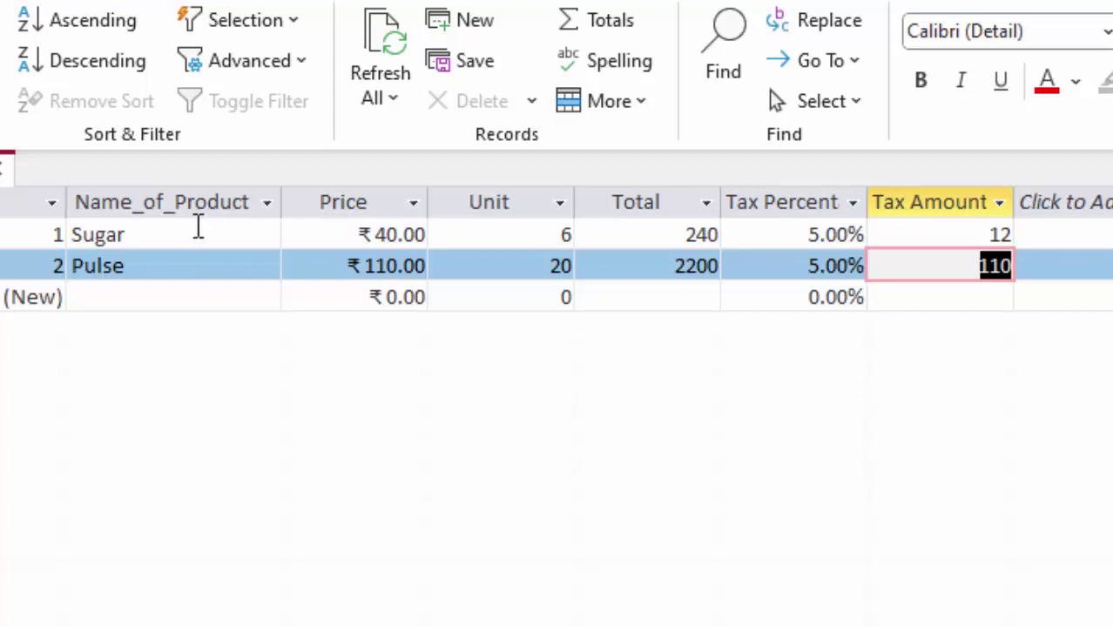
Step: Add a Rice record with price 40, 60 units and 5% tax
{"action": "left_click", "coordinate": [125, 297]}
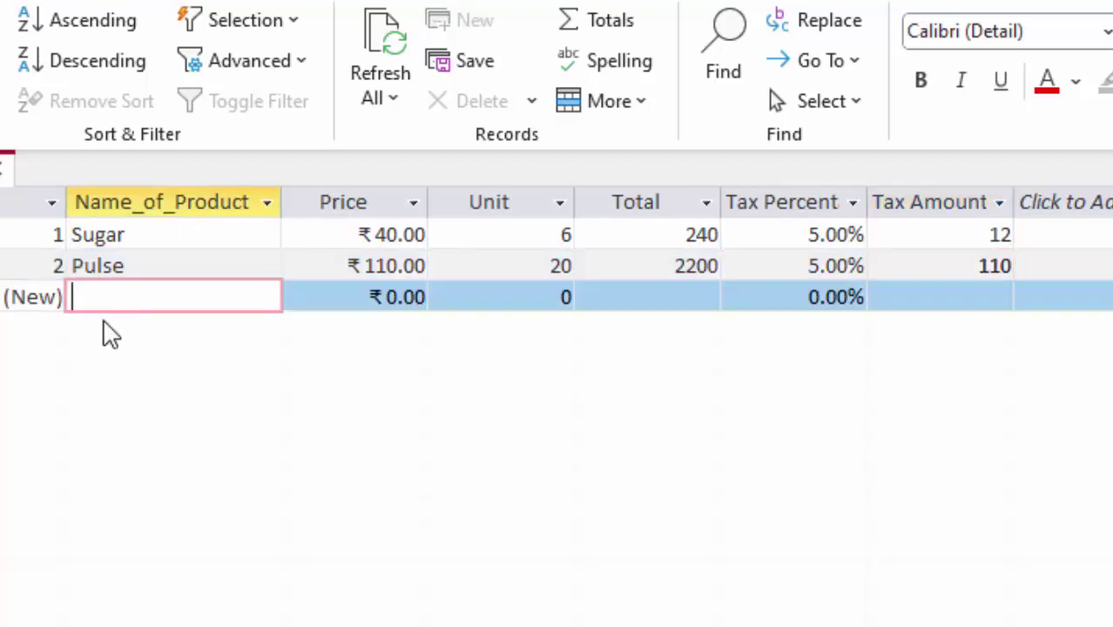
{"action": "type", "text": "Rice"}
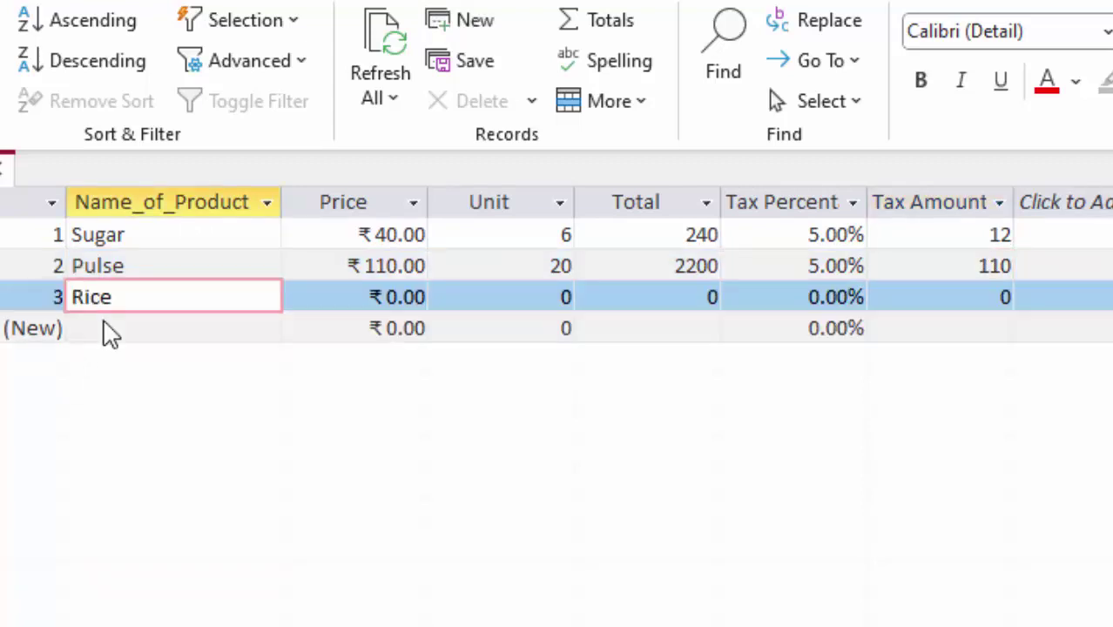
{"action": "key", "text": "Tab"}
{"action": "type", "text": "40"}
{"action": "key", "text": "Tab"}
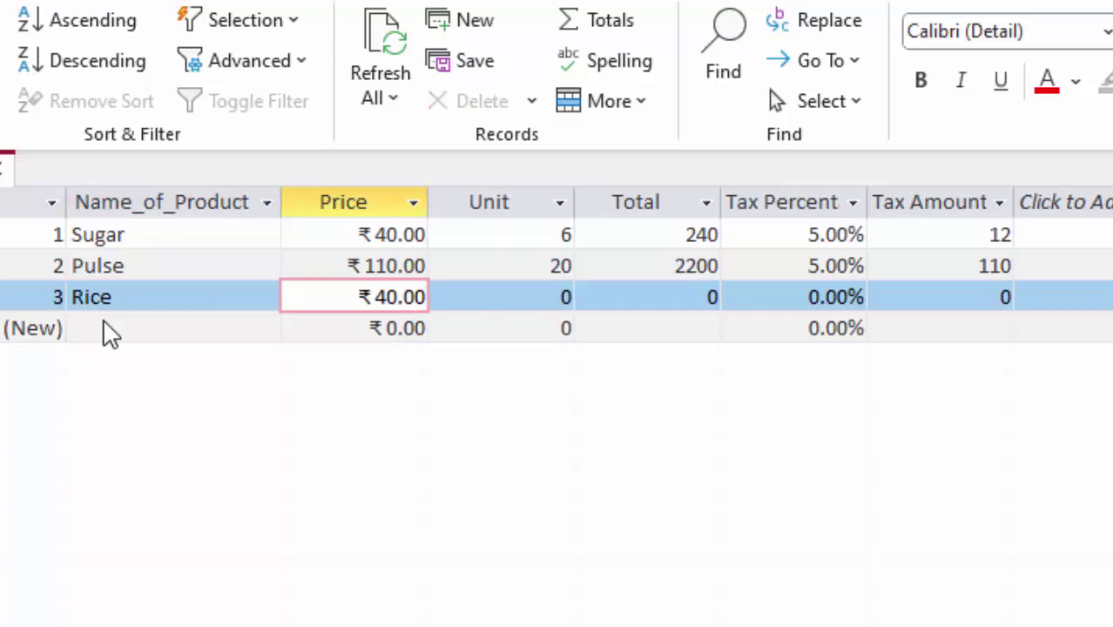
{"action": "type", "text": "60"}
{"action": "key", "text": "Tab"}
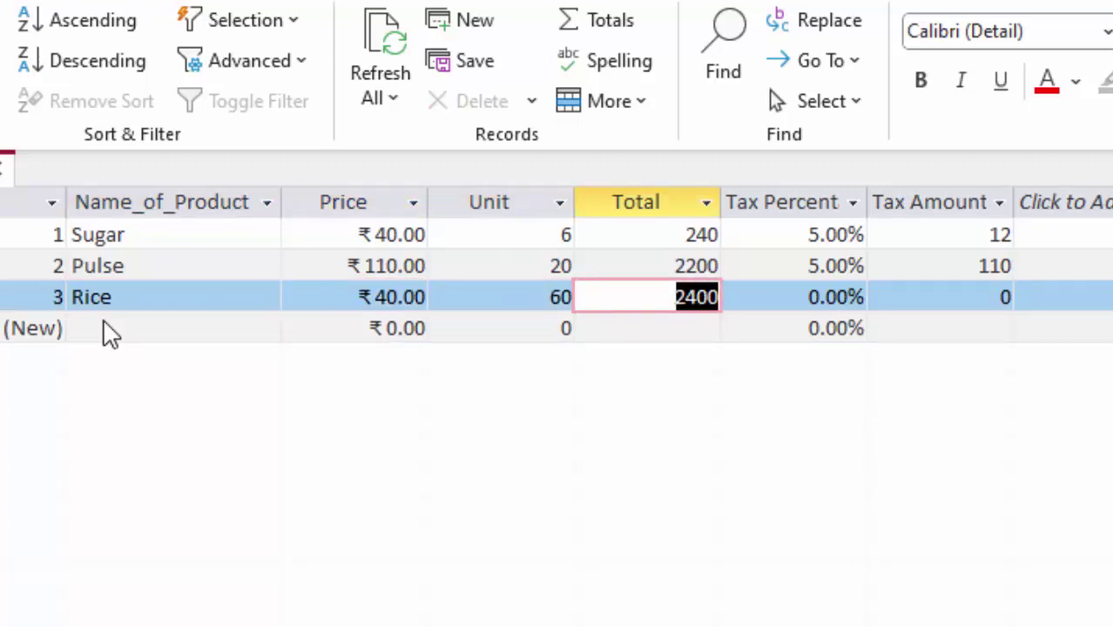
{"action": "key", "text": "Tab"}
{"action": "type", "text": "5"}
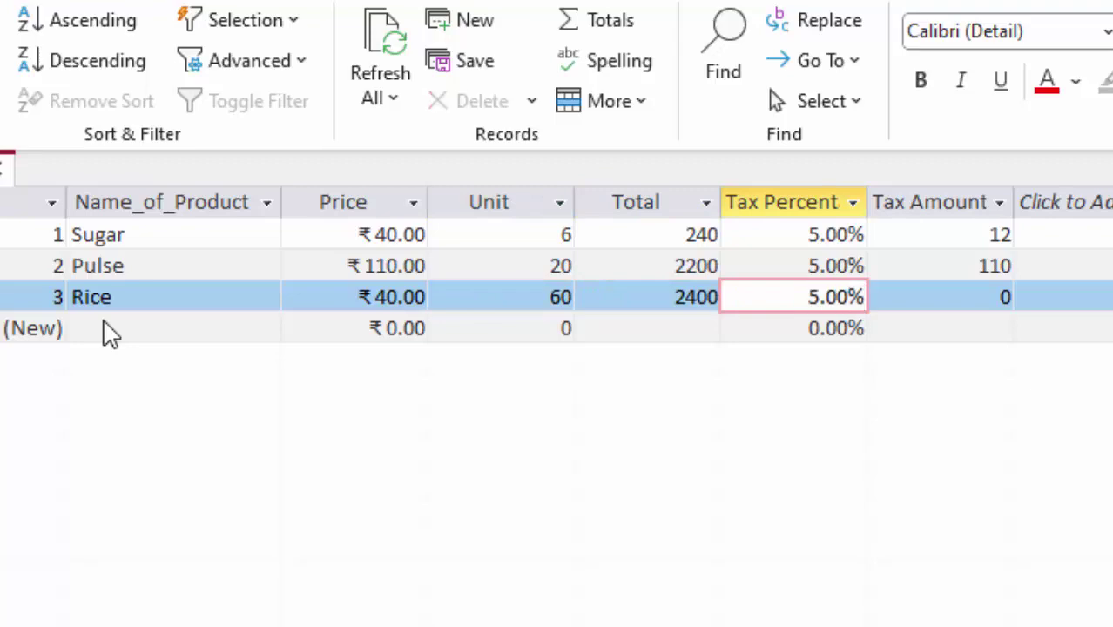
{"action": "key", "text": "Tab"}
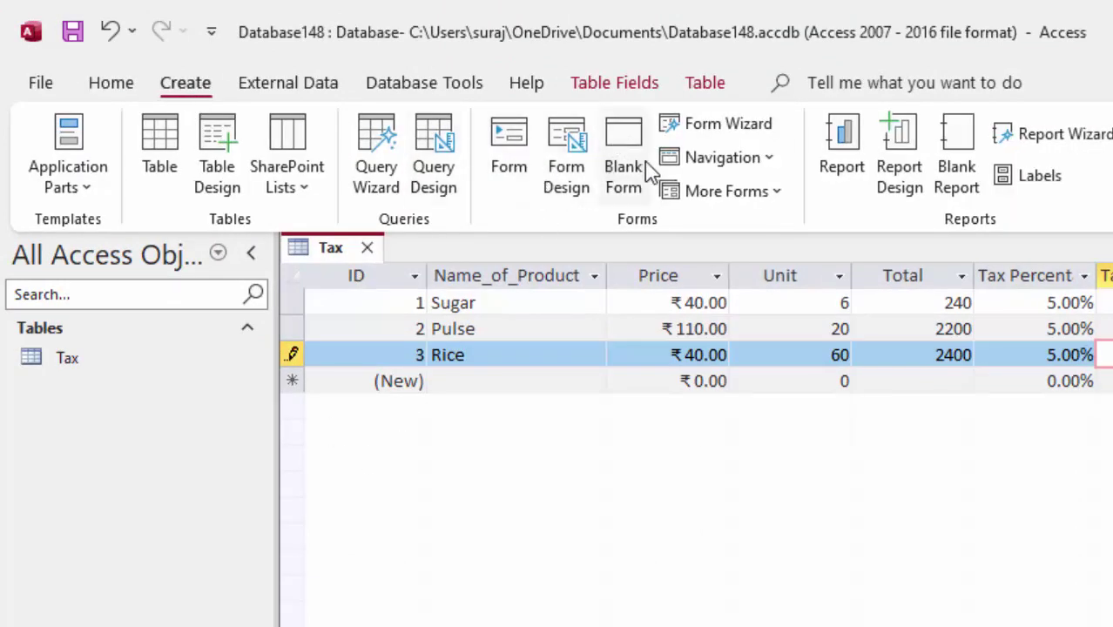
Step: Use the Form Wizard to build a columnar 'Tax' form with all fields except ID, opened in Design View
{"action": "left_click", "coordinate": [752, 131]}
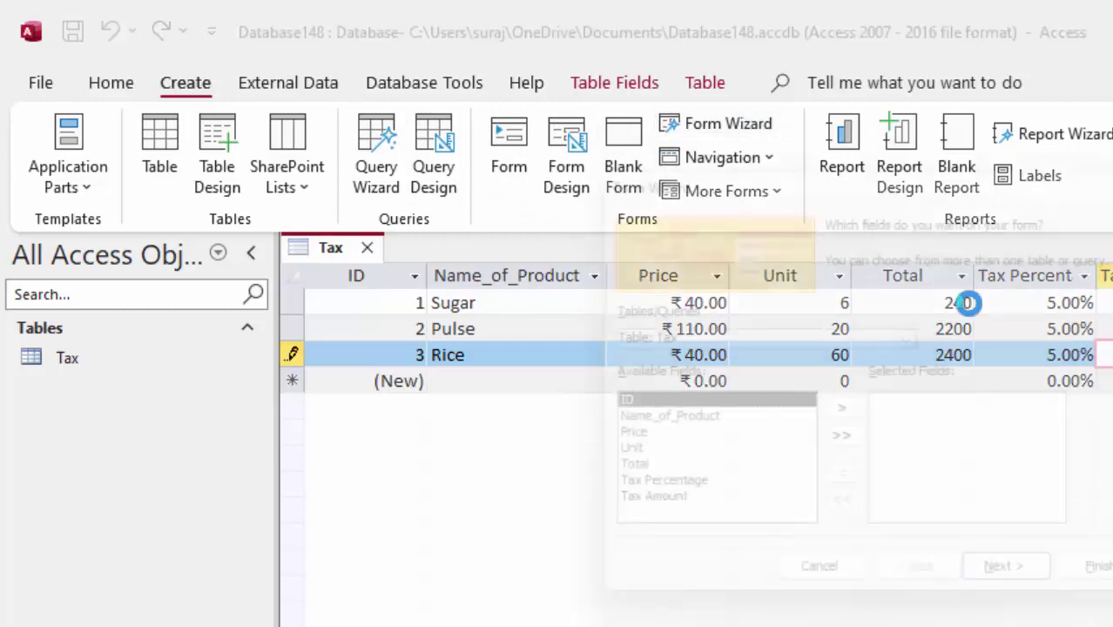
{"action": "left_click", "coordinate": [689, 432]}
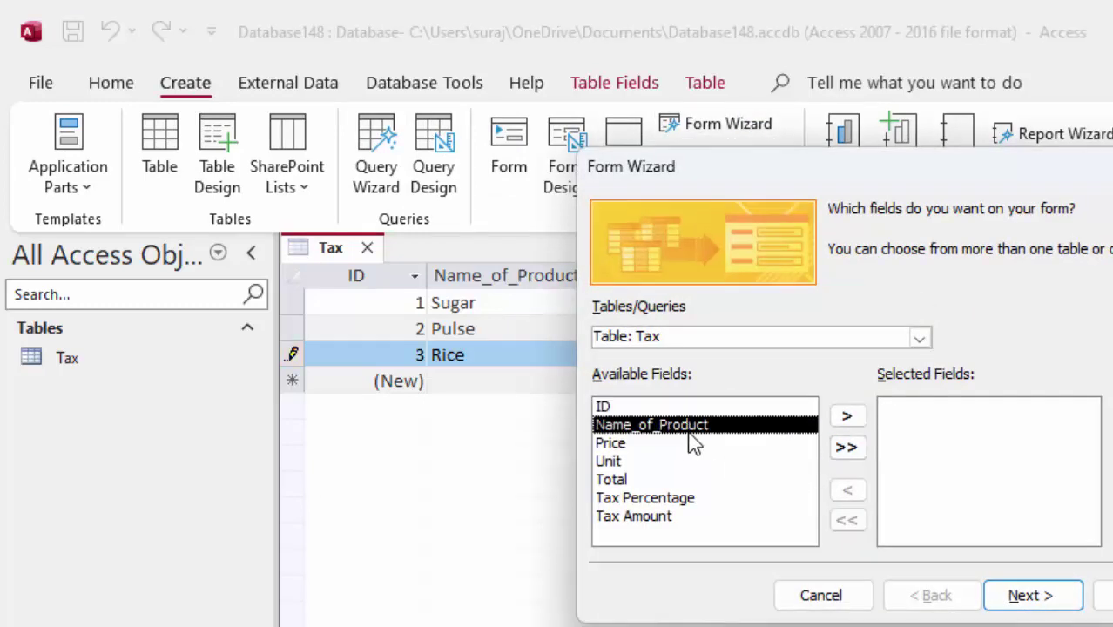
{"action": "left_click", "coordinate": [853, 455]}
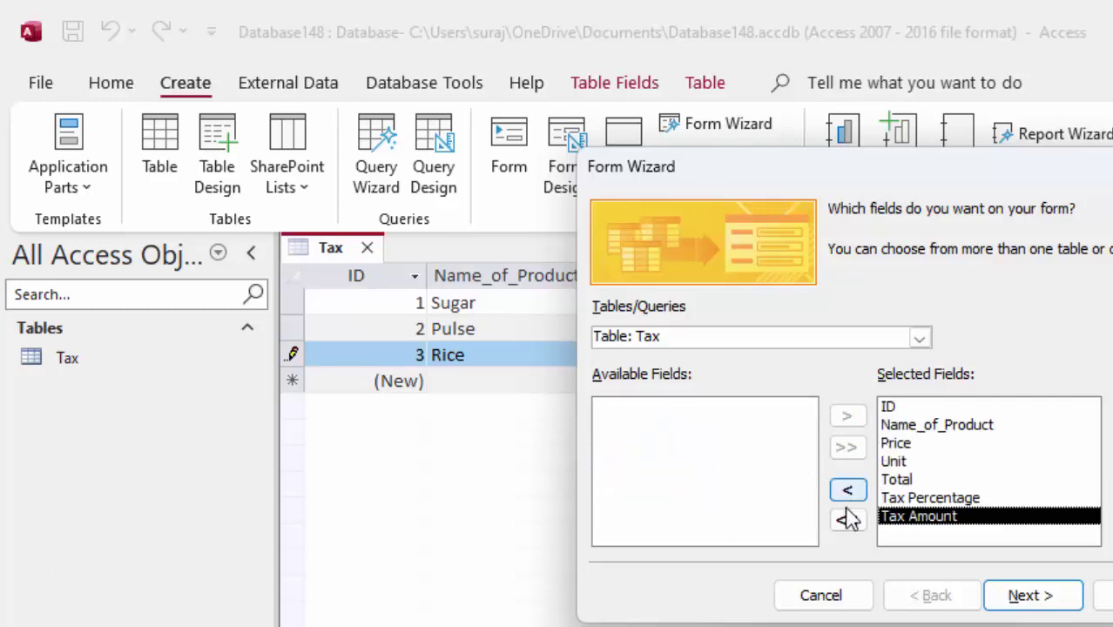
{"action": "left_click", "coordinate": [883, 408]}
{"action": "left_click", "coordinate": [842, 495]}
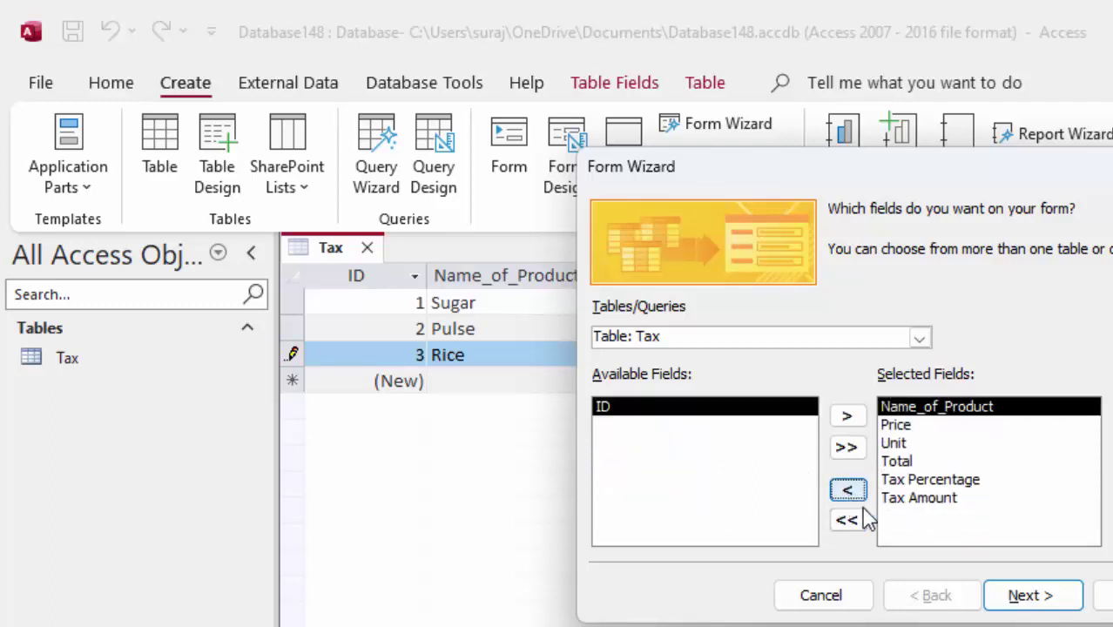
{"action": "left_click", "coordinate": [1054, 601]}
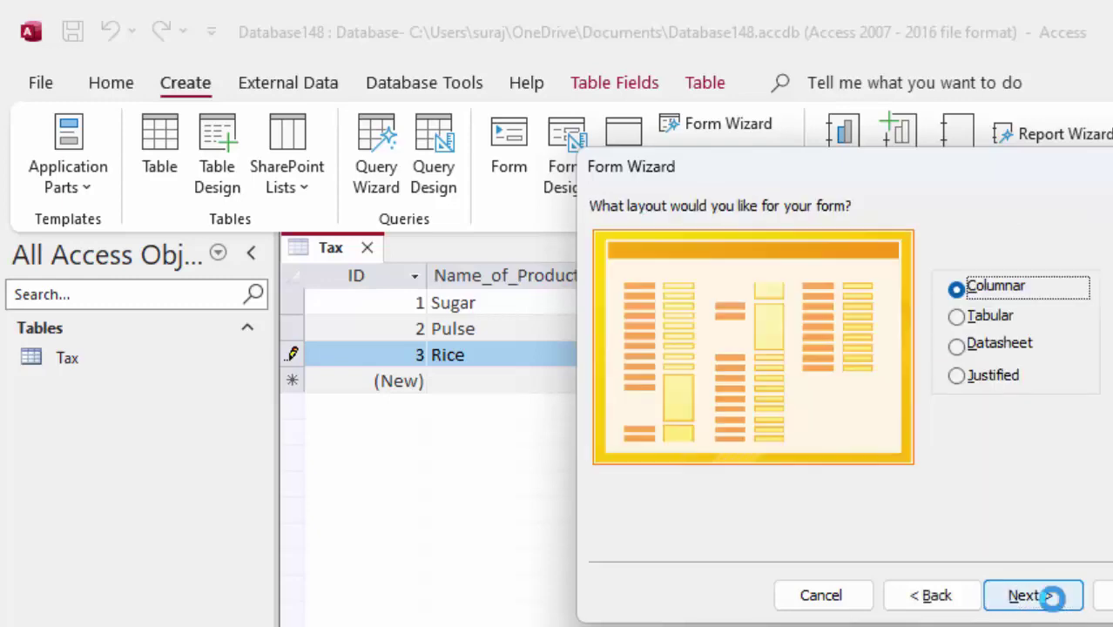
{"action": "left_click", "coordinate": [1055, 601]}
{"action": "left_click", "coordinate": [867, 460]}
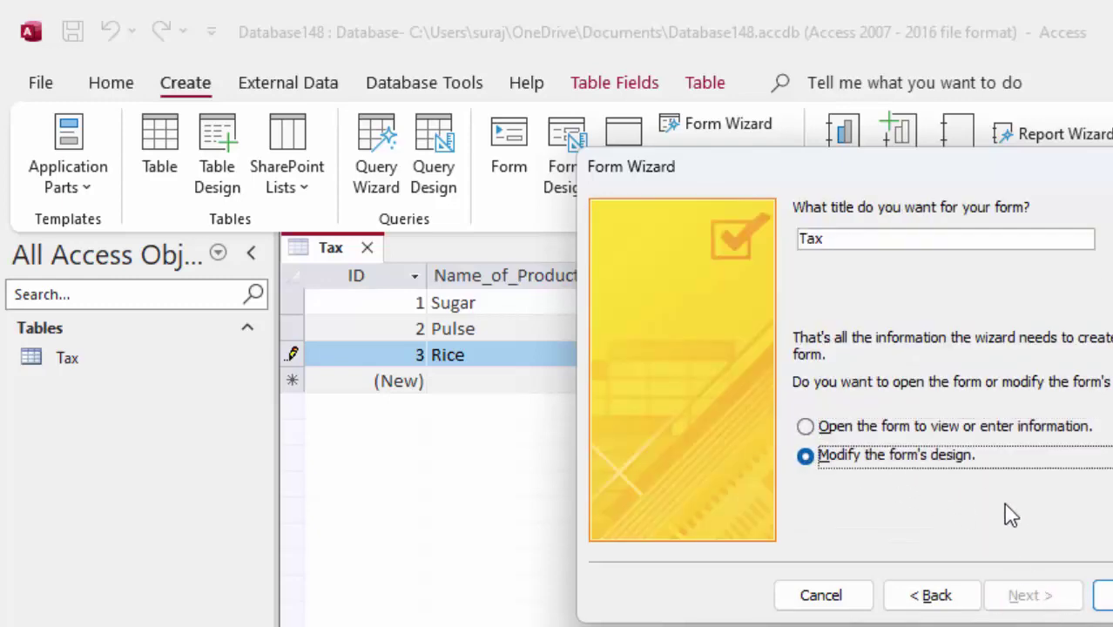
{"action": "left_click", "coordinate": [1102, 595]}
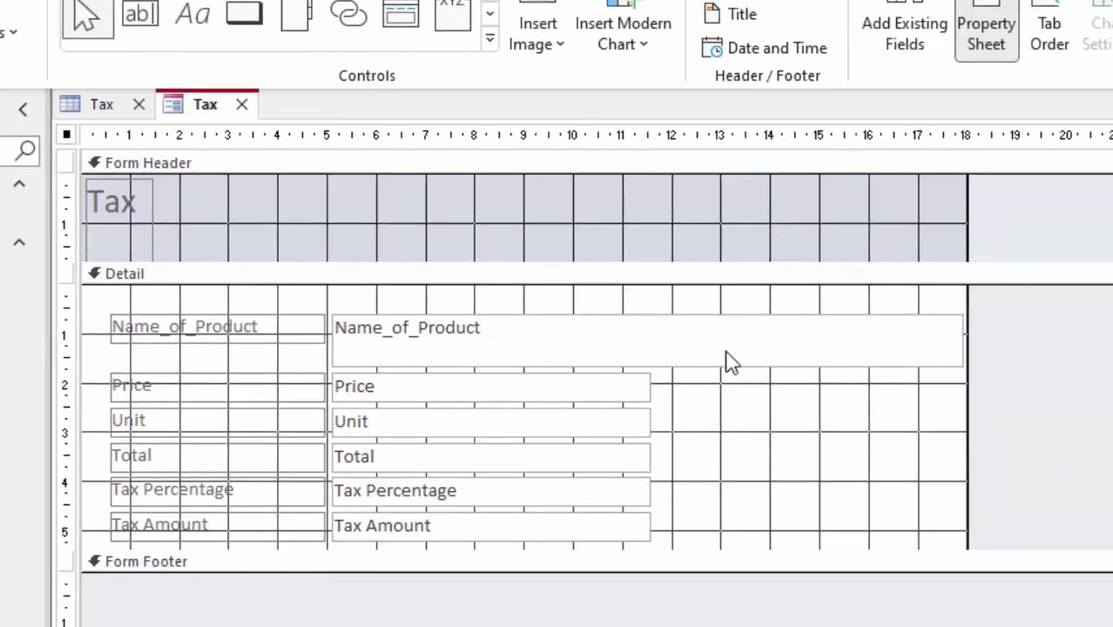
Step: Delete the Tax title label and collapse the form header
{"action": "left_click", "coordinate": [153, 230]}
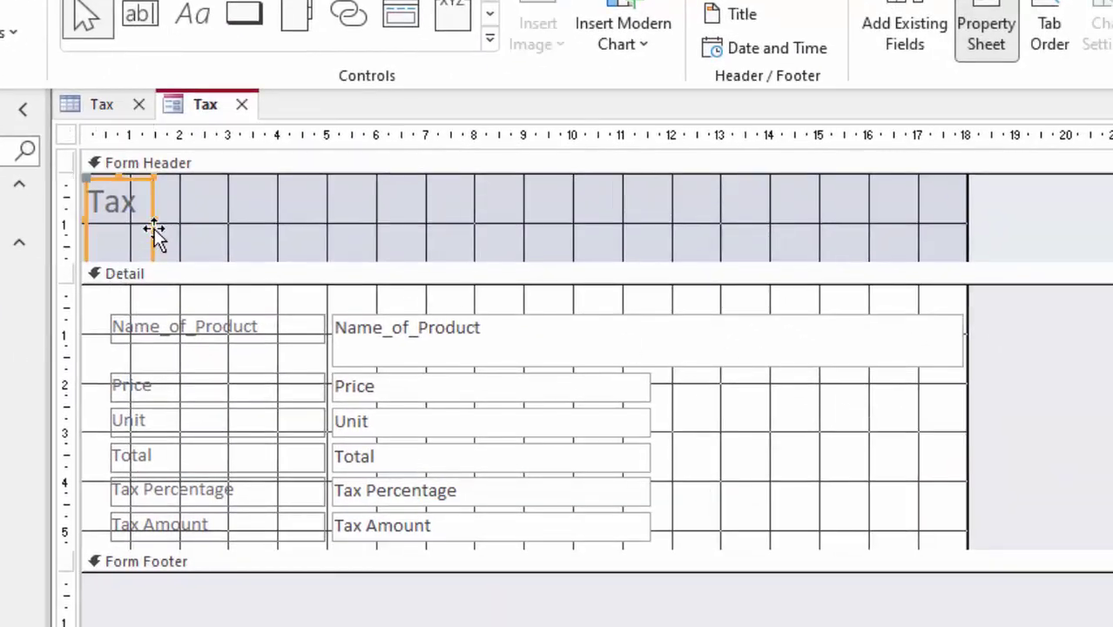
{"action": "key", "text": "Delete"}
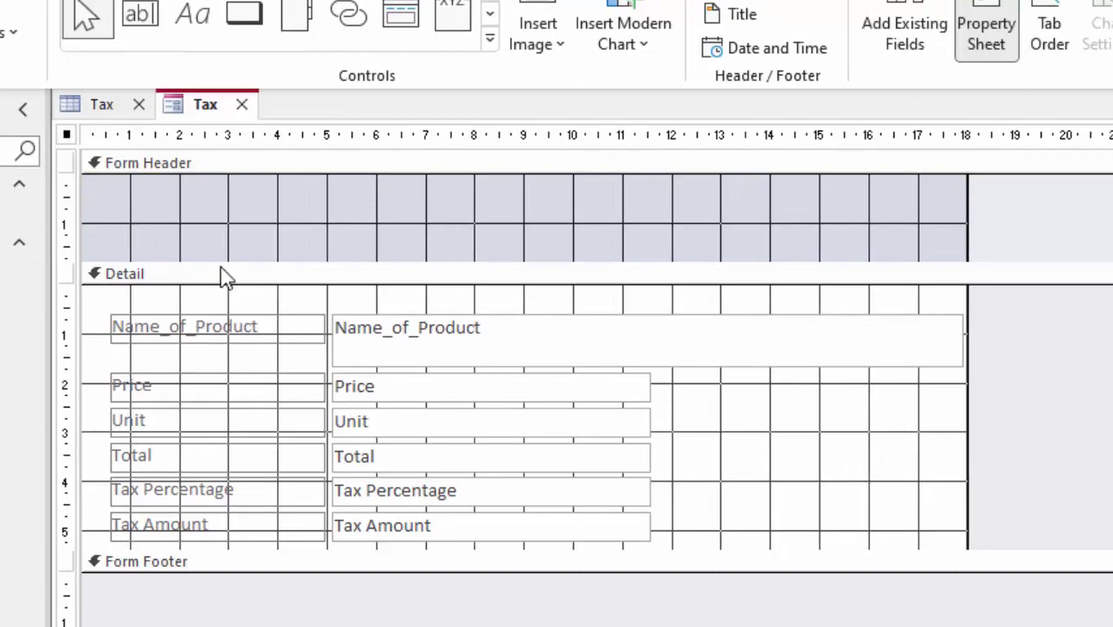
{"action": "left_click_drag", "start_coordinate": [220, 264], "coordinate": [246, 175]}
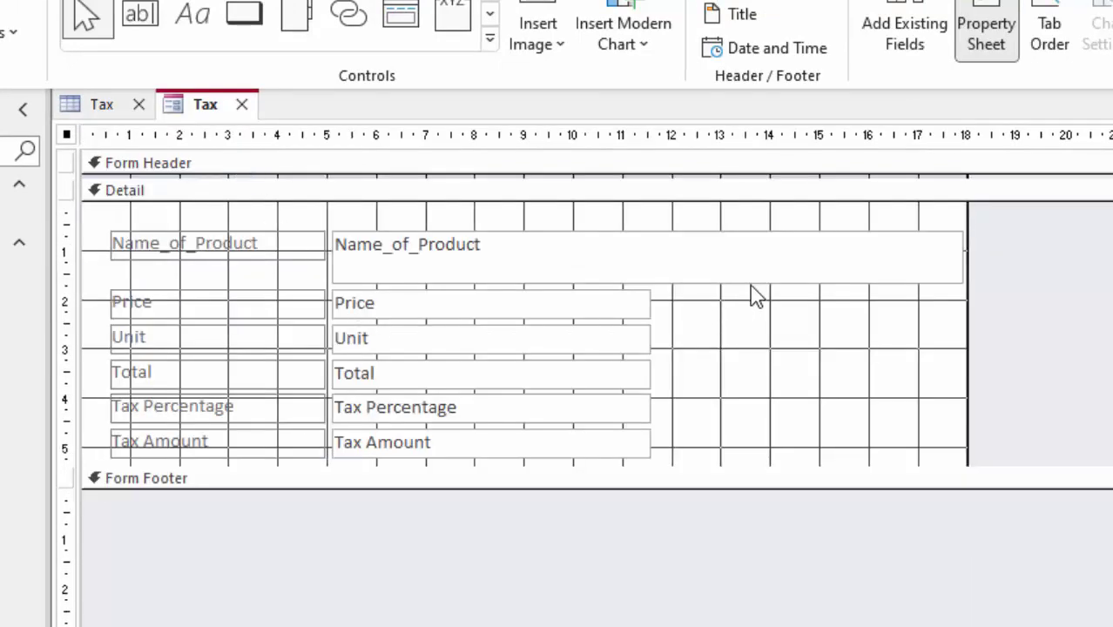
Step: Narrow the Name_of_Product, Price, Unit, Total, Tax Percentage and Tax Amount boxes, then show Form View
{"action": "left_click", "coordinate": [750, 282]}
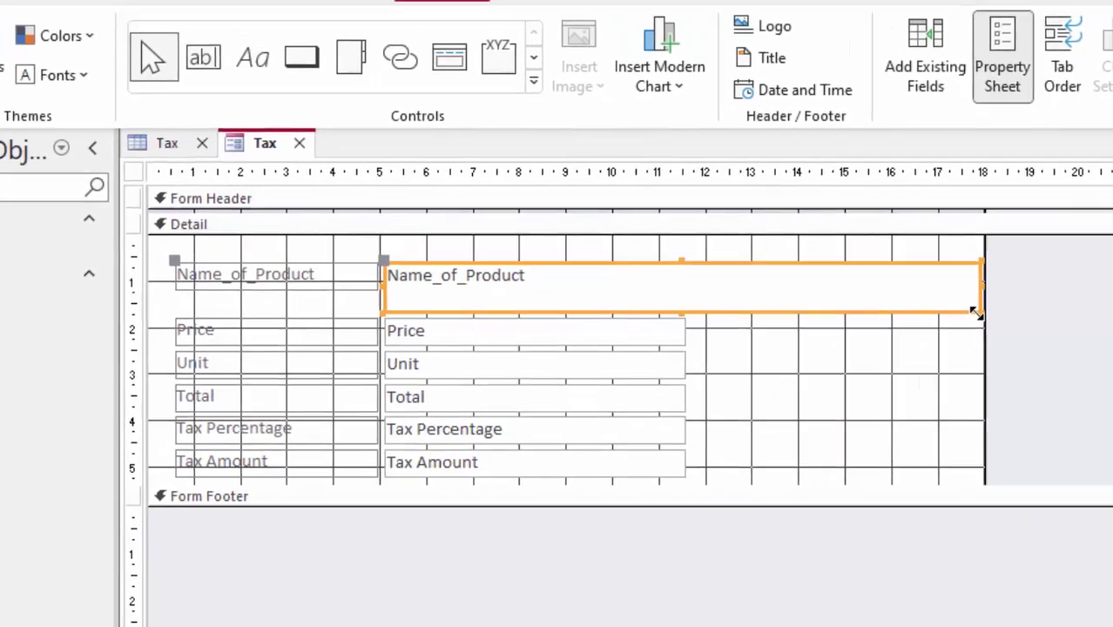
{"action": "mouse_move", "coordinate": [966, 282]}
{"action": "left_mouse_down"}
{"action": "mouse_move", "coordinate": [801, 347]}
{"action": "mouse_move", "coordinate": [703, 337]}
{"action": "left_mouse_up"}
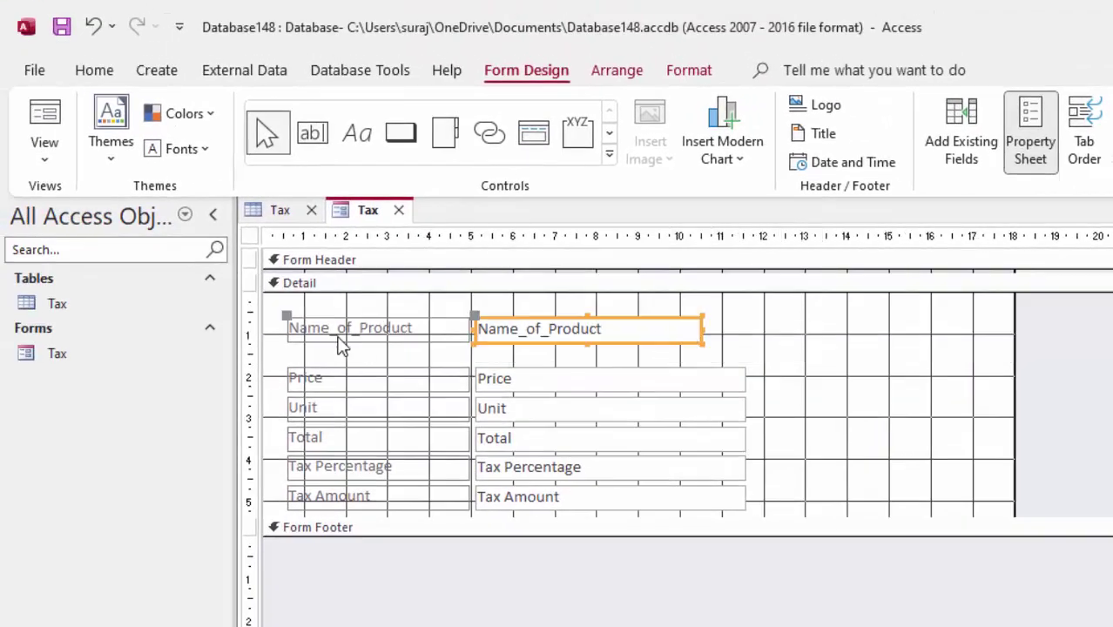
{"action": "left_click", "coordinate": [365, 338]}
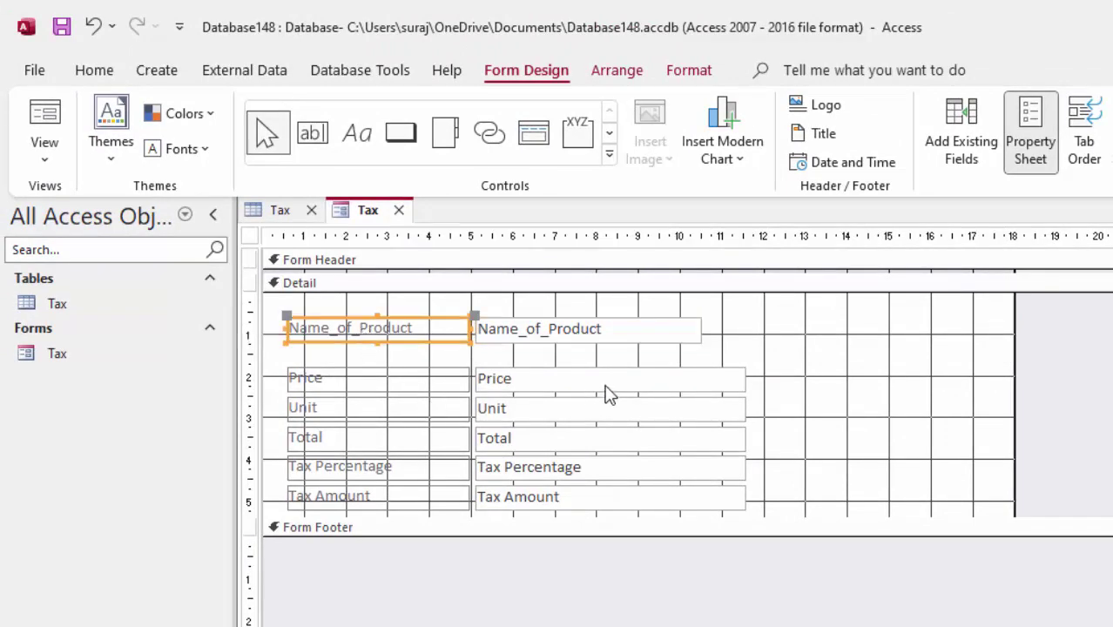
{"action": "left_click", "coordinate": [607, 388]}
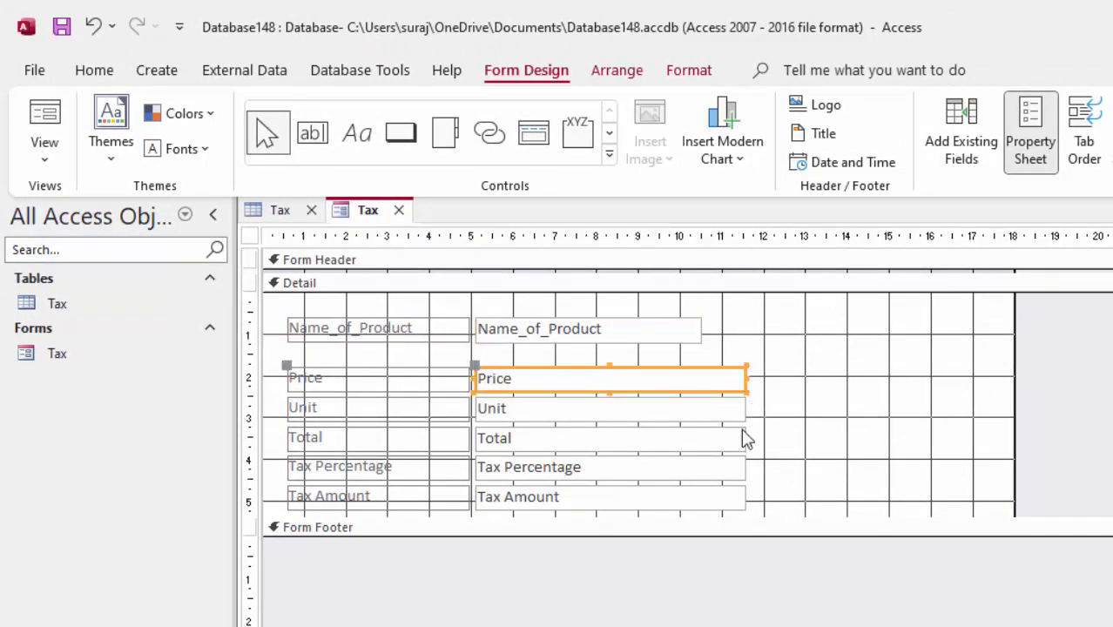
{"action": "left_click_drag", "start_coordinate": [553, 408], "coordinate": [459, 407]}
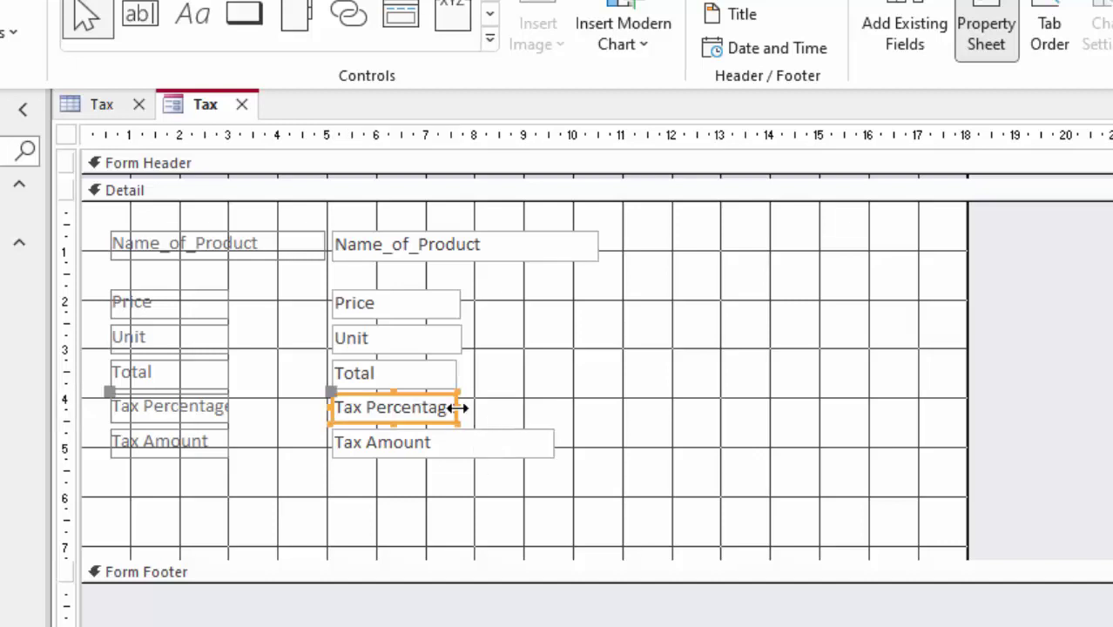
{"action": "left_click_drag", "start_coordinate": [459, 406], "coordinate": [473, 407]}
{"action": "left_click", "coordinate": [502, 452]}
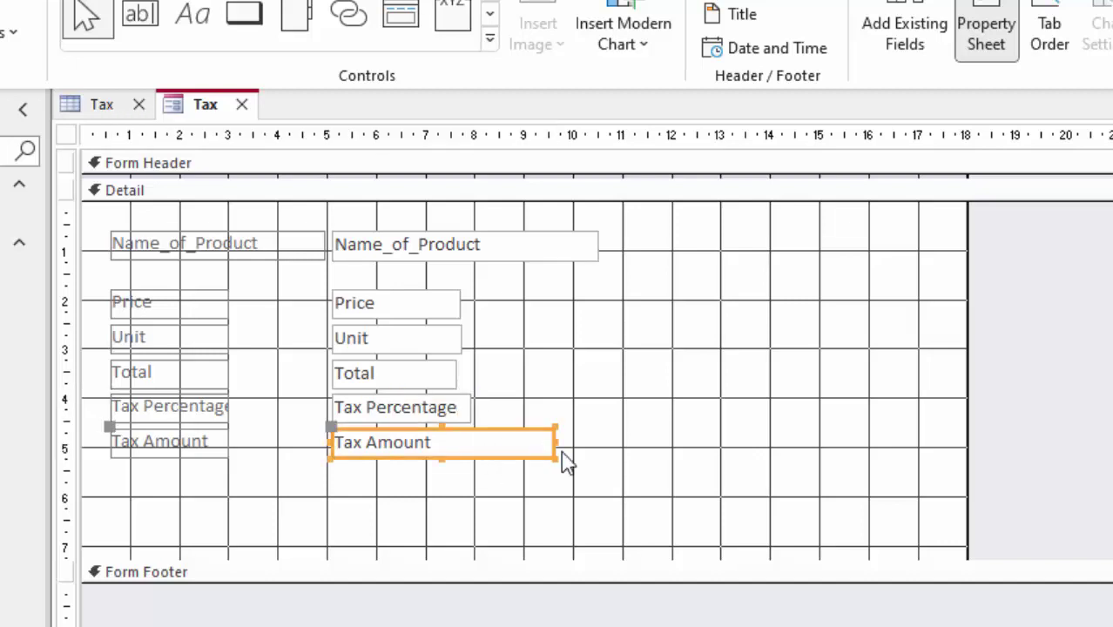
{"action": "left_click_drag", "start_coordinate": [554, 442], "coordinate": [471, 442]}
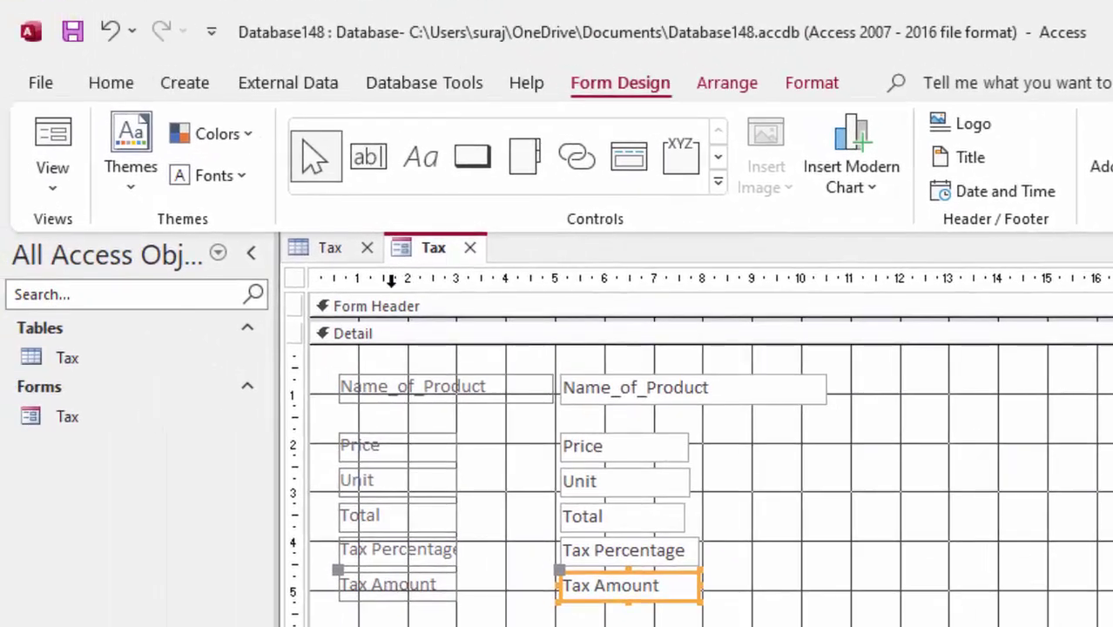
{"action": "left_click", "coordinate": [52, 140]}
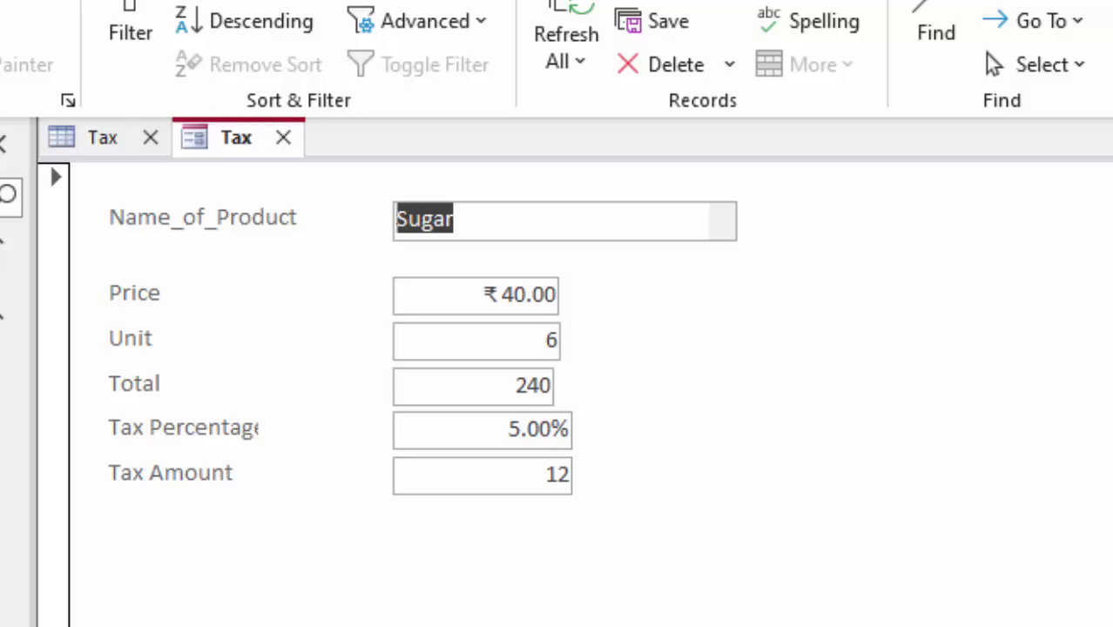
Step: Page from Sugar to Pulse and a blank record, then close the form saving its design
{"action": "key", "text": "Page_Down"}
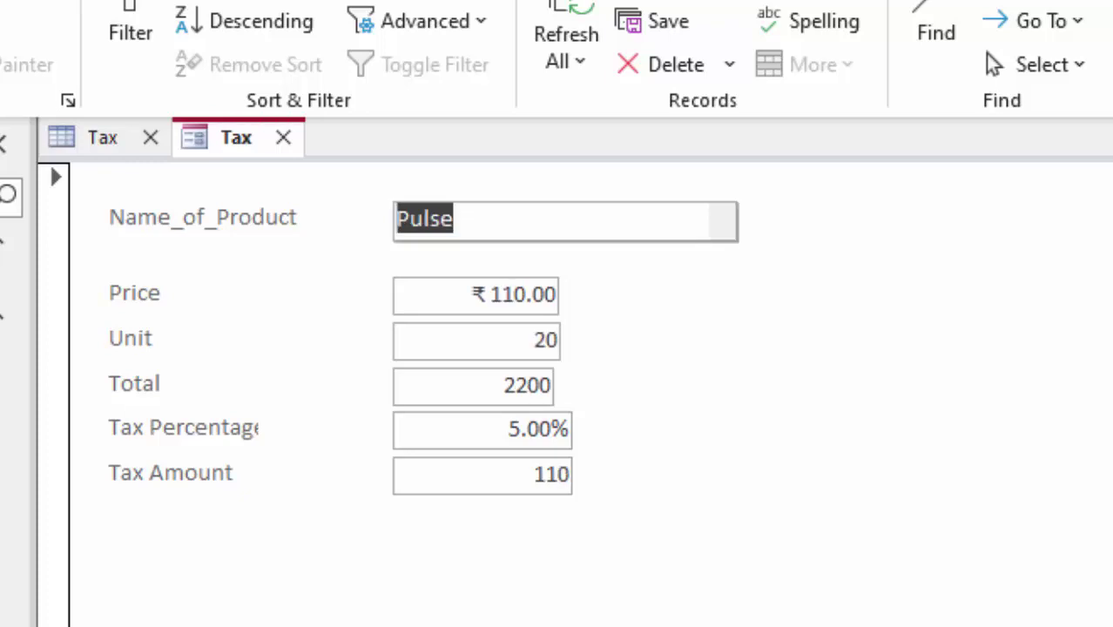
{"action": "key", "text": "Page_Down"}
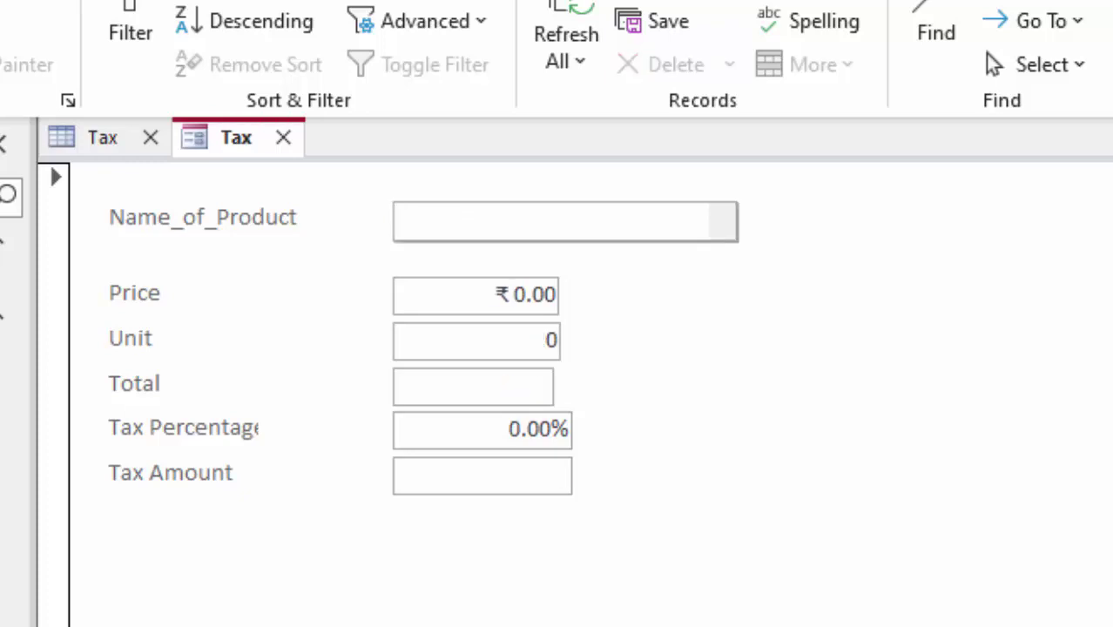
{"action": "left_click", "coordinate": [279, 140]}
Step: Save the form's design, then close the Tax table keeping its layout changes
{"action": "left_click", "coordinate": [740, 544]}
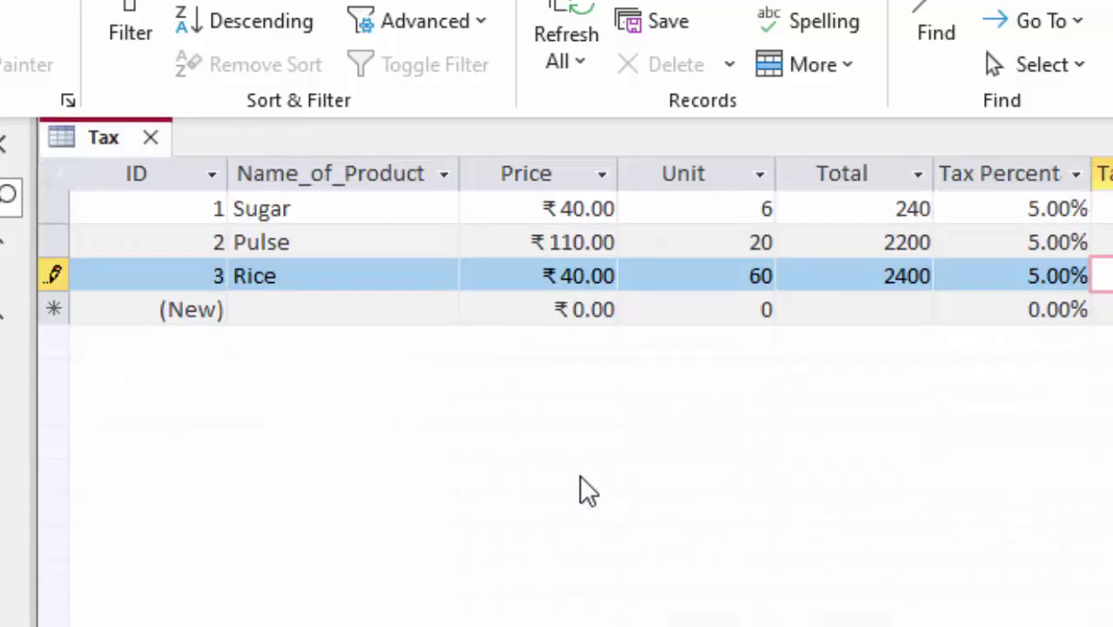
{"action": "left_click", "coordinate": [150, 138]}
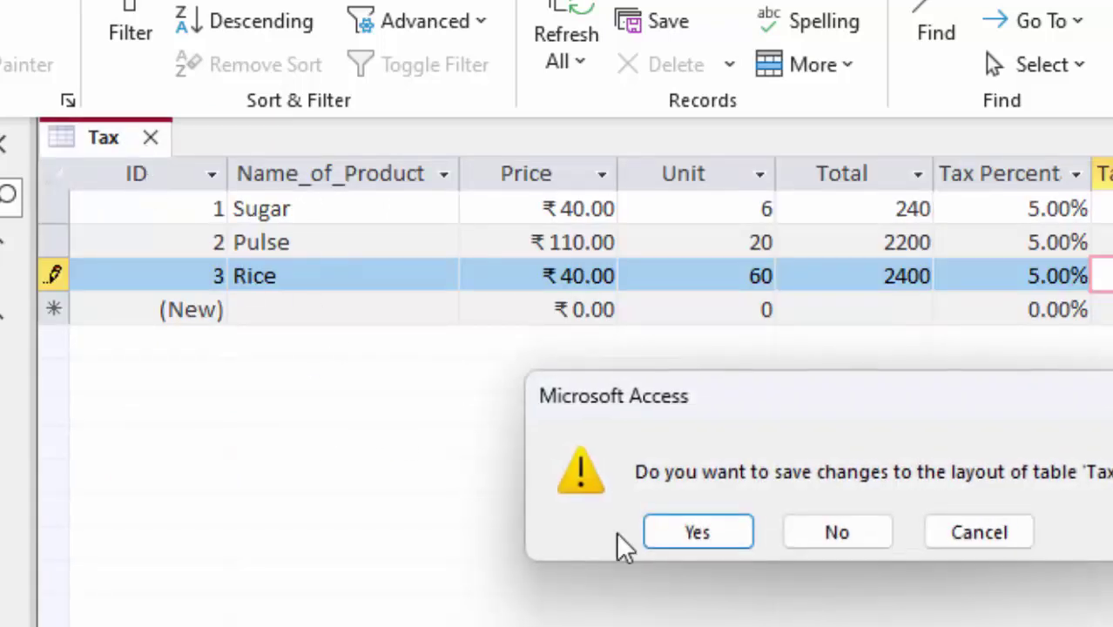
{"action": "left_click", "coordinate": [745, 544]}
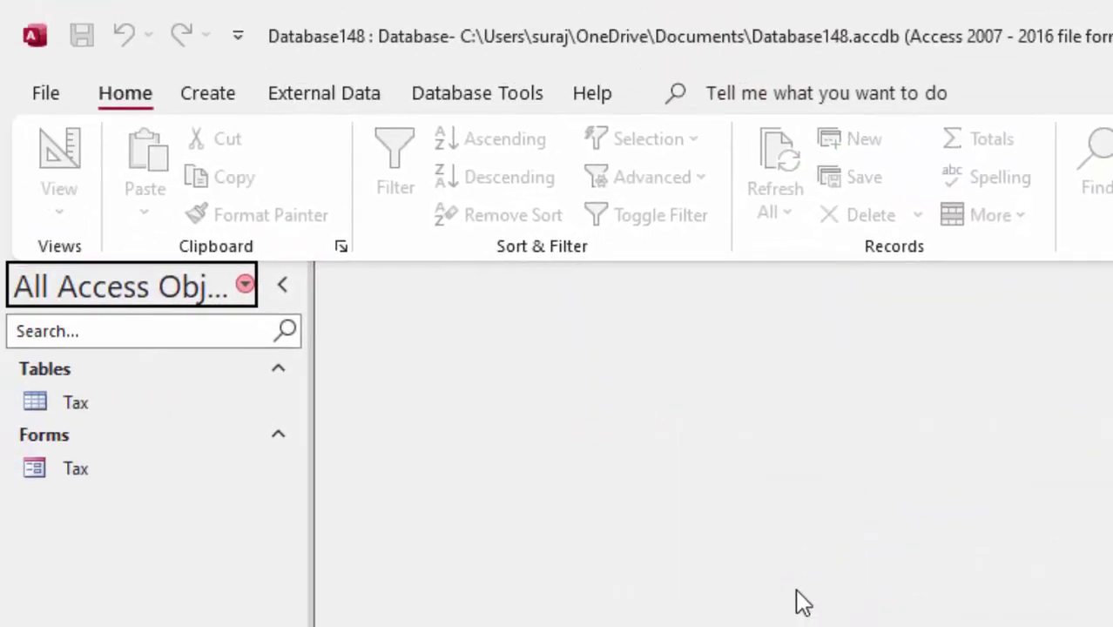
Step: Reopen the Tax form in Design View from the Navigation Pane's forms group
{"action": "left_click", "coordinate": [105, 444]}
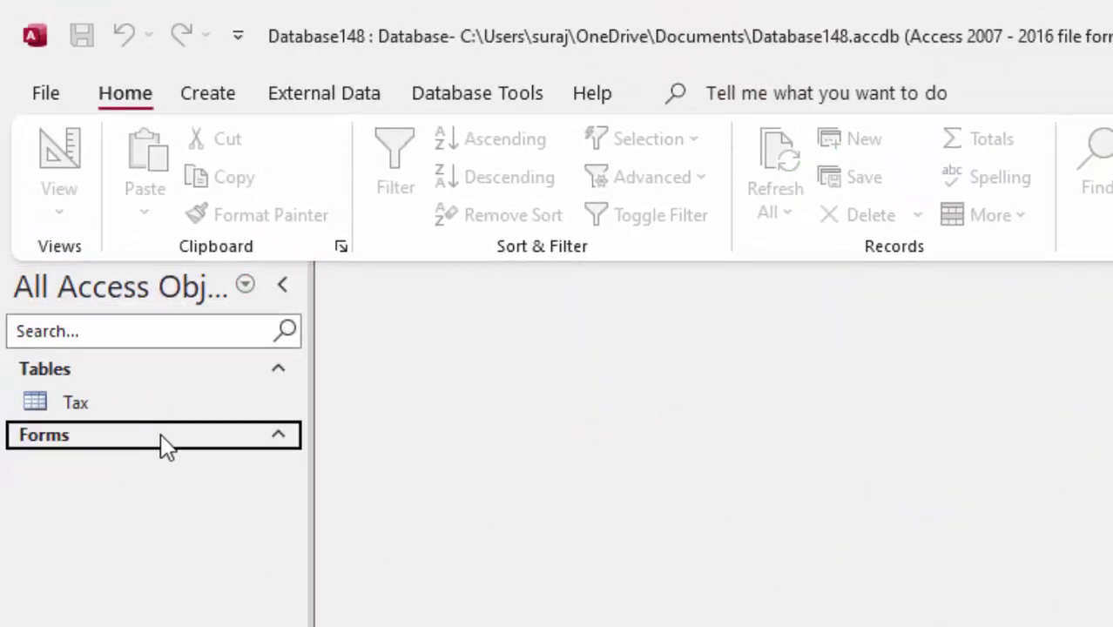
{"action": "left_click", "coordinate": [155, 448]}
{"action": "left_click", "coordinate": [138, 475]}
{"action": "right_click", "coordinate": [137, 479]}
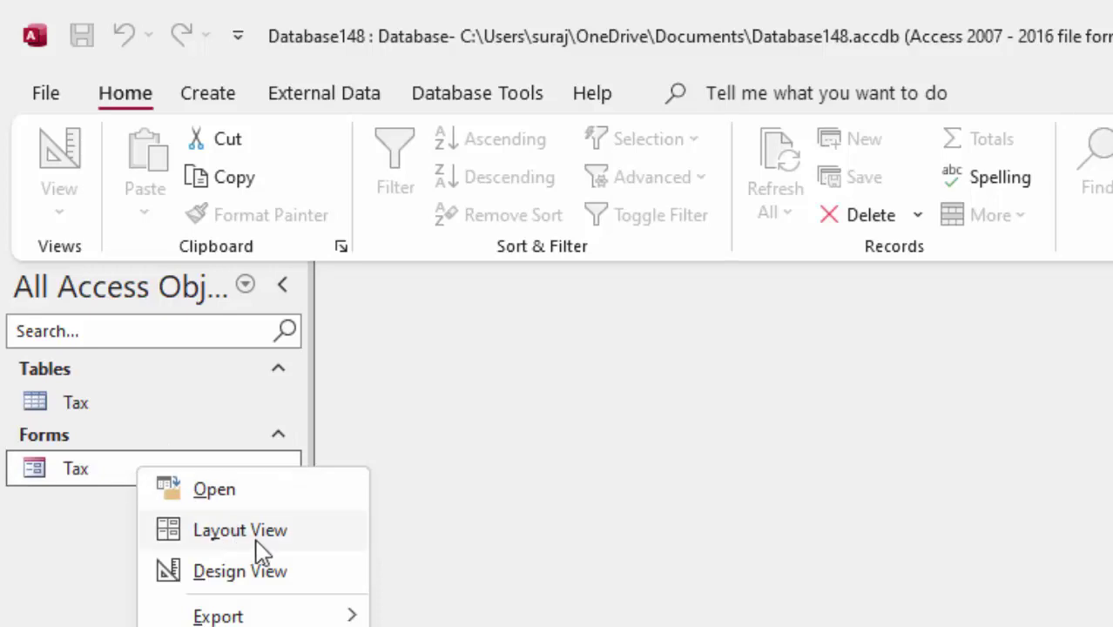
{"action": "left_click", "coordinate": [263, 570]}
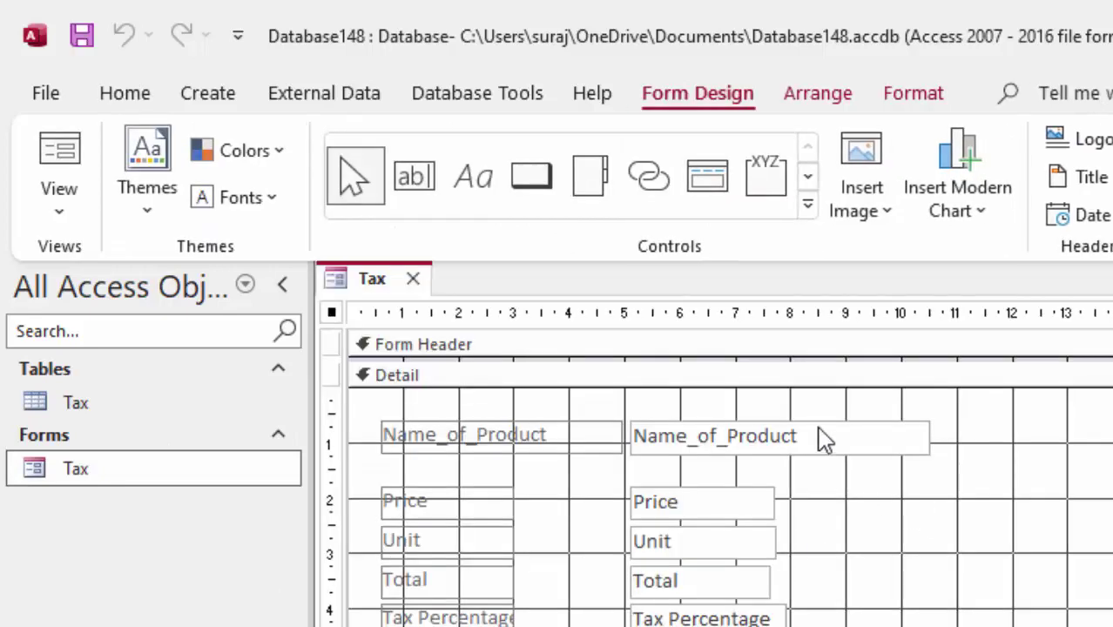
Step: Make the Form Header taller and draw a combo box inside it
{"action": "left_click_drag", "start_coordinate": [832, 358], "coordinate": [834, 433]}
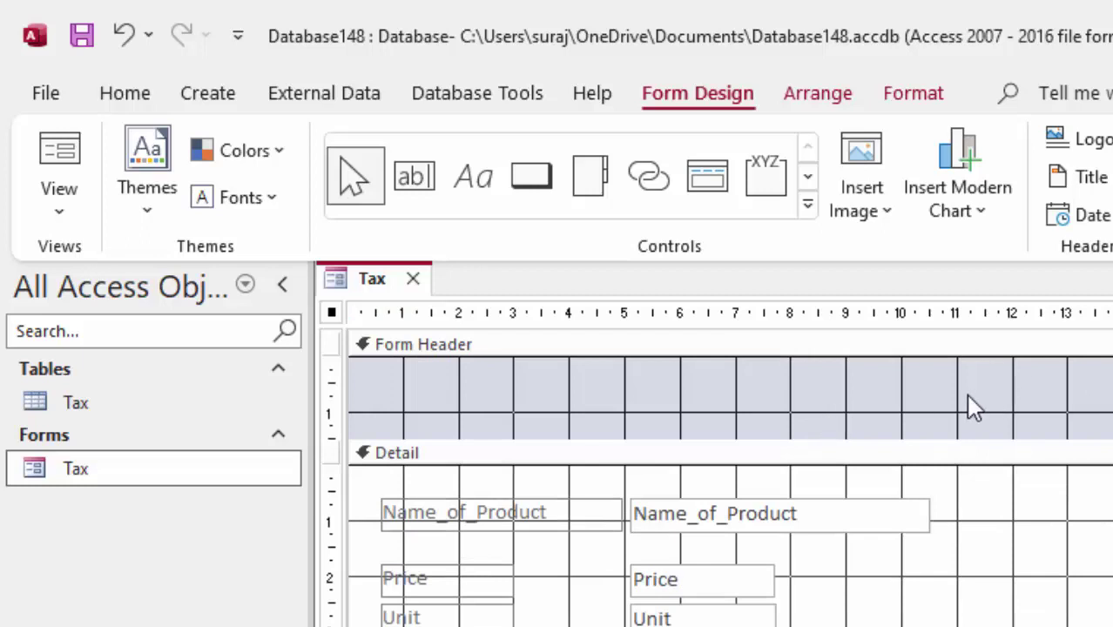
{"action": "left_click", "coordinate": [807, 205]}
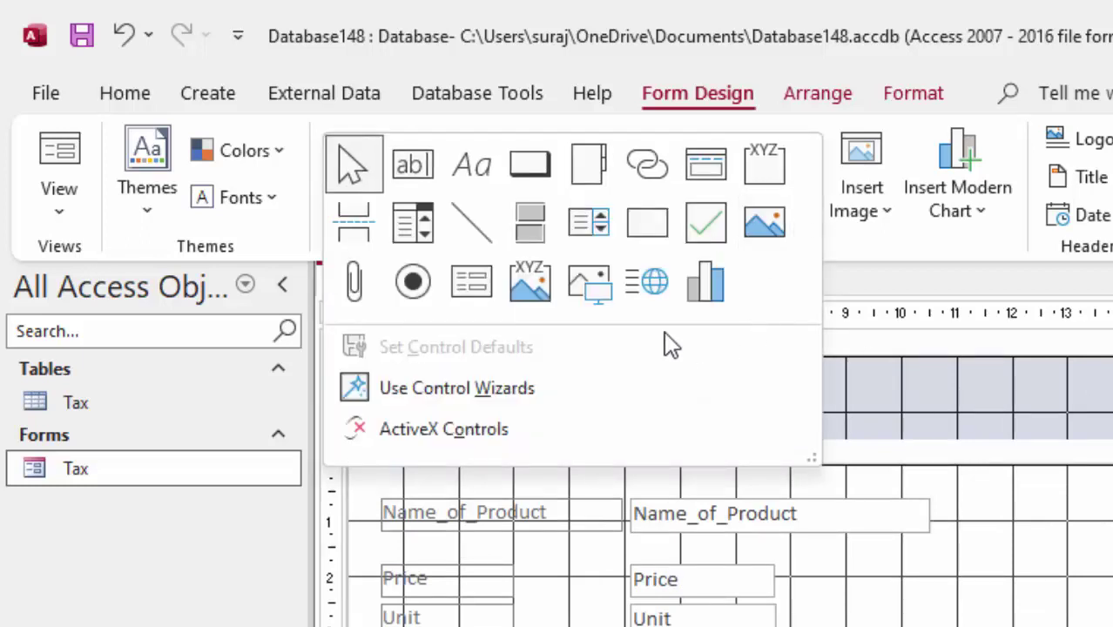
{"action": "left_click", "coordinate": [413, 223]}
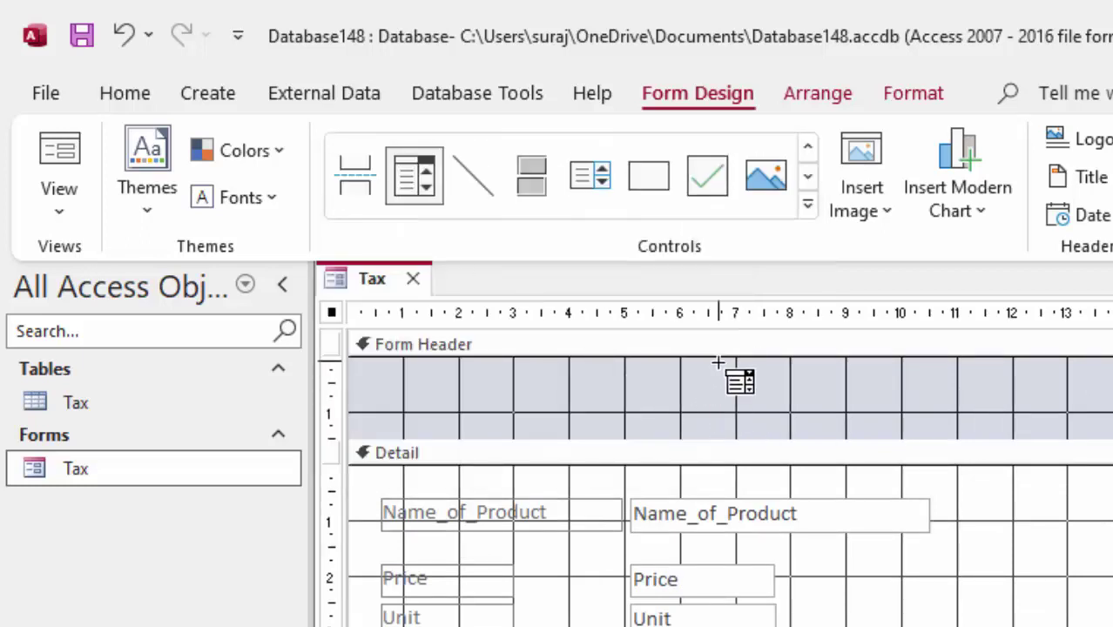
{"action": "left_click_drag", "start_coordinate": [718, 362], "coordinate": [940, 394]}
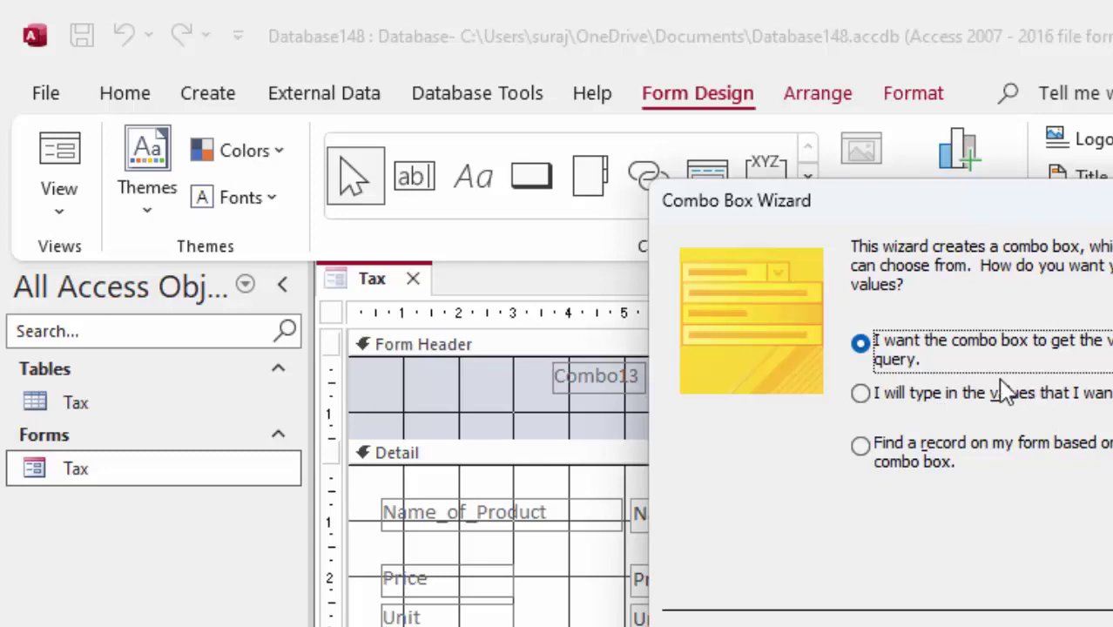
Step: Set the combo box to find a record by the ID field and finish the wizard
{"action": "left_click", "coordinate": [982, 459]}
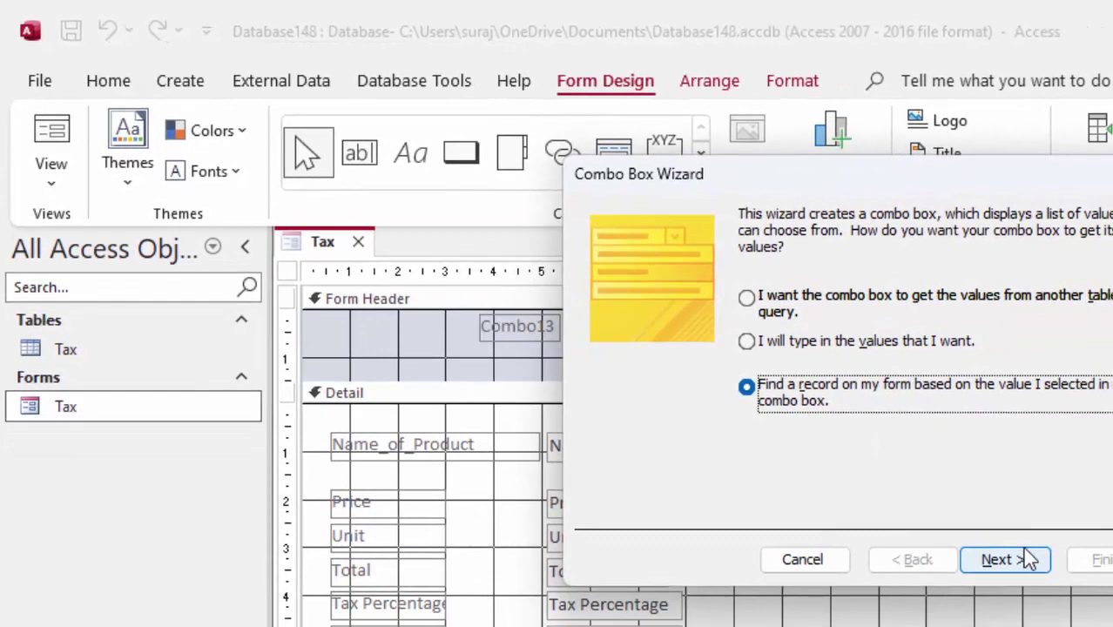
{"action": "left_click", "coordinate": [1027, 563]}
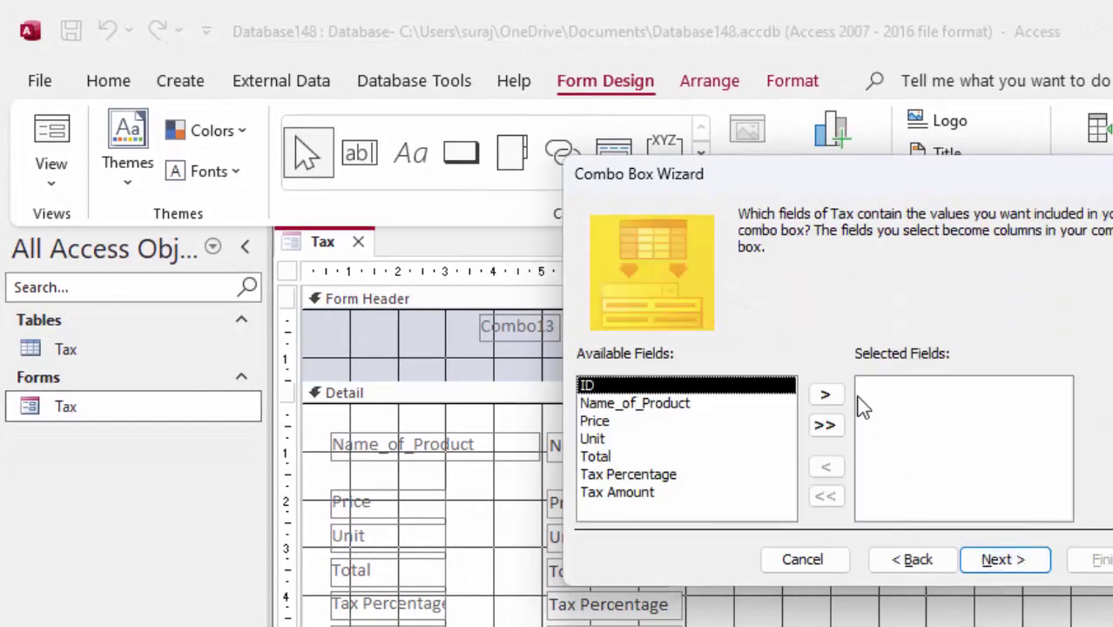
{"action": "left_click", "coordinate": [834, 398]}
{"action": "left_click", "coordinate": [1025, 564]}
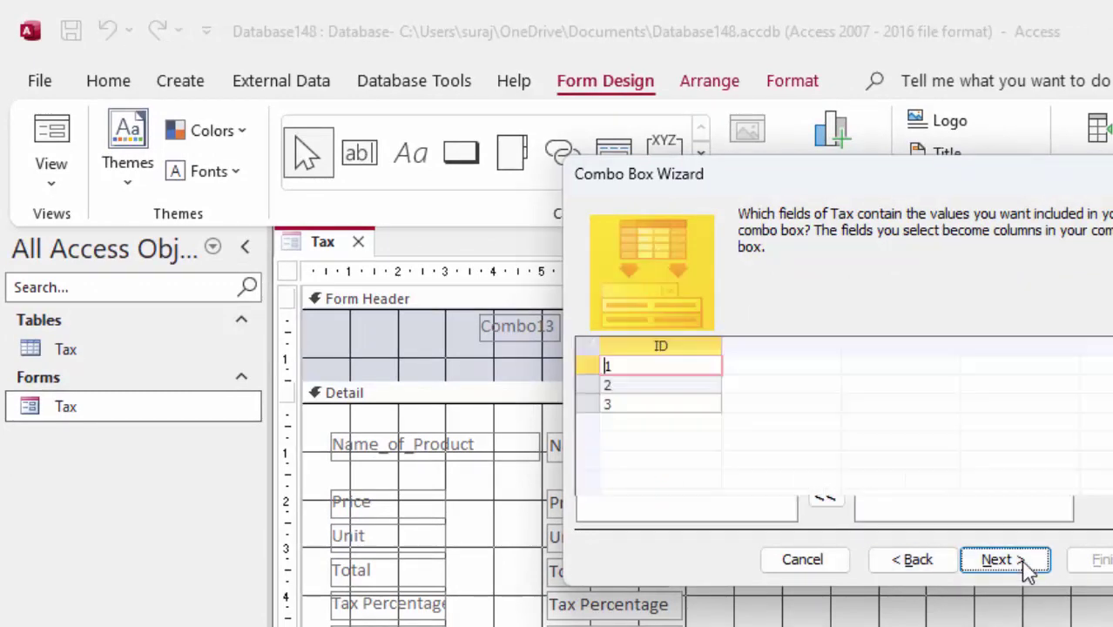
{"action": "left_click", "coordinate": [1026, 563]}
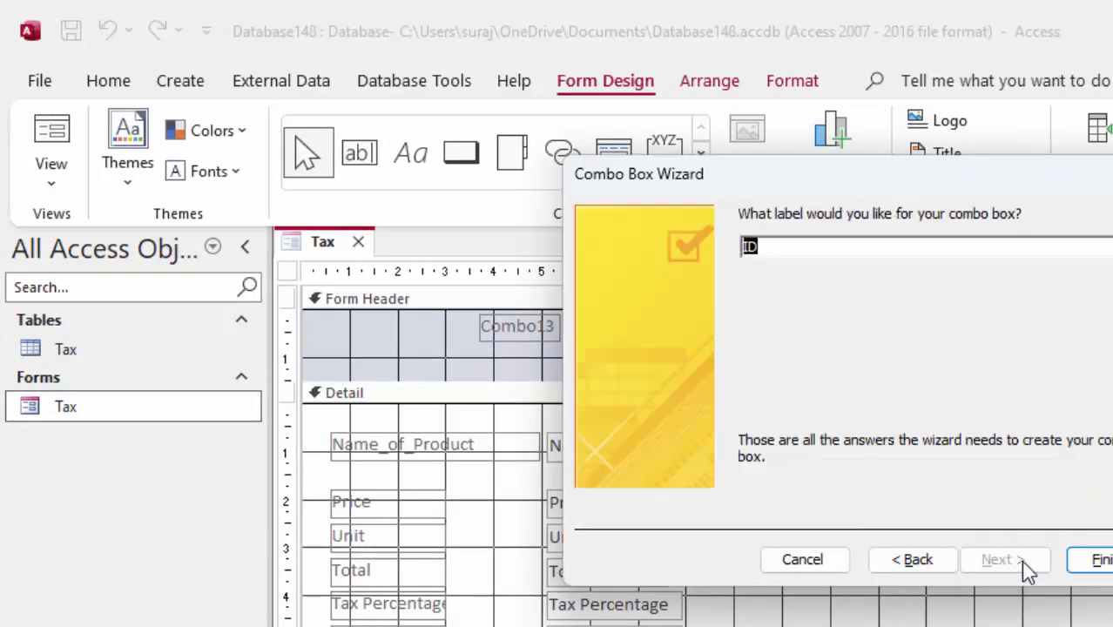
{"action": "left_click", "coordinate": [1102, 560]}
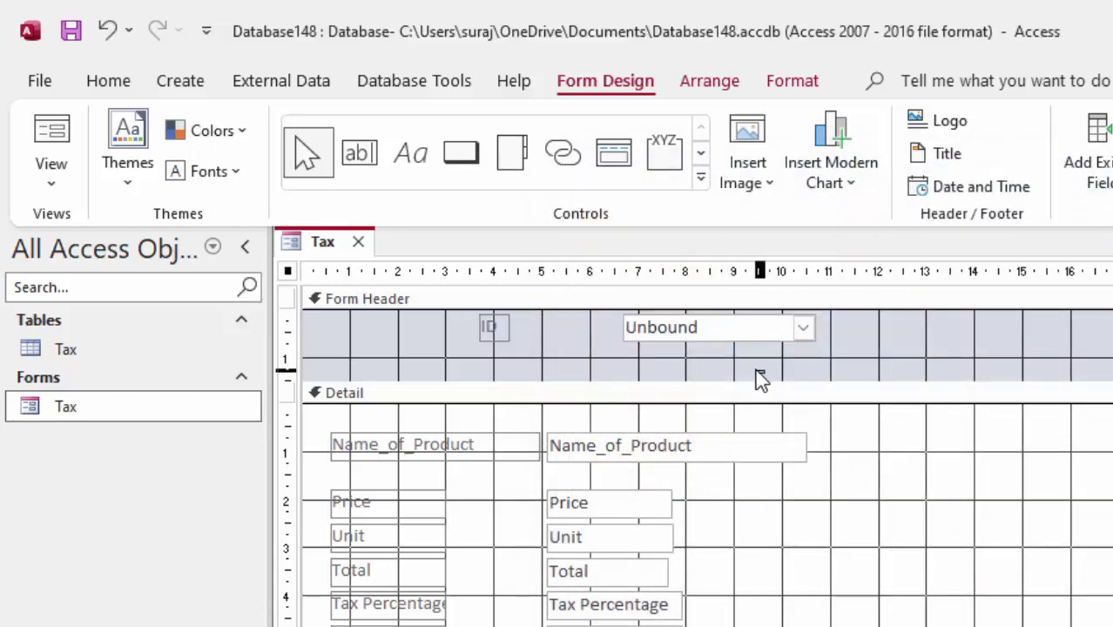
Step: Format the header's ID label and combo box as bold red text, then switch to Form View
{"action": "left_click_drag", "start_coordinate": [758, 375], "coordinate": [445, 297]}
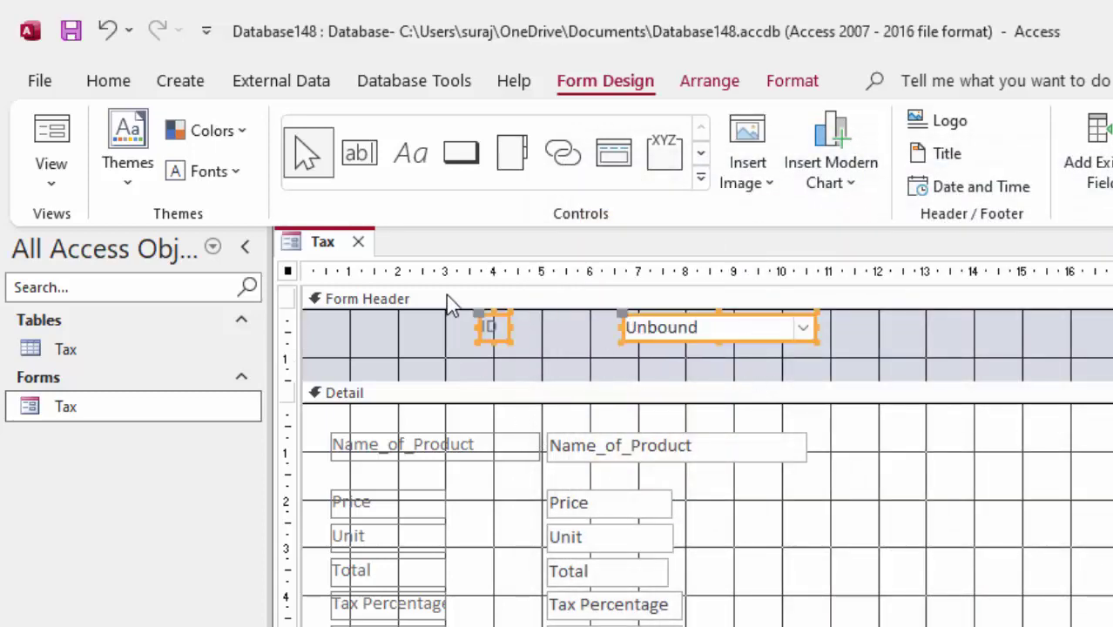
{"action": "left_click", "coordinate": [98, 83]}
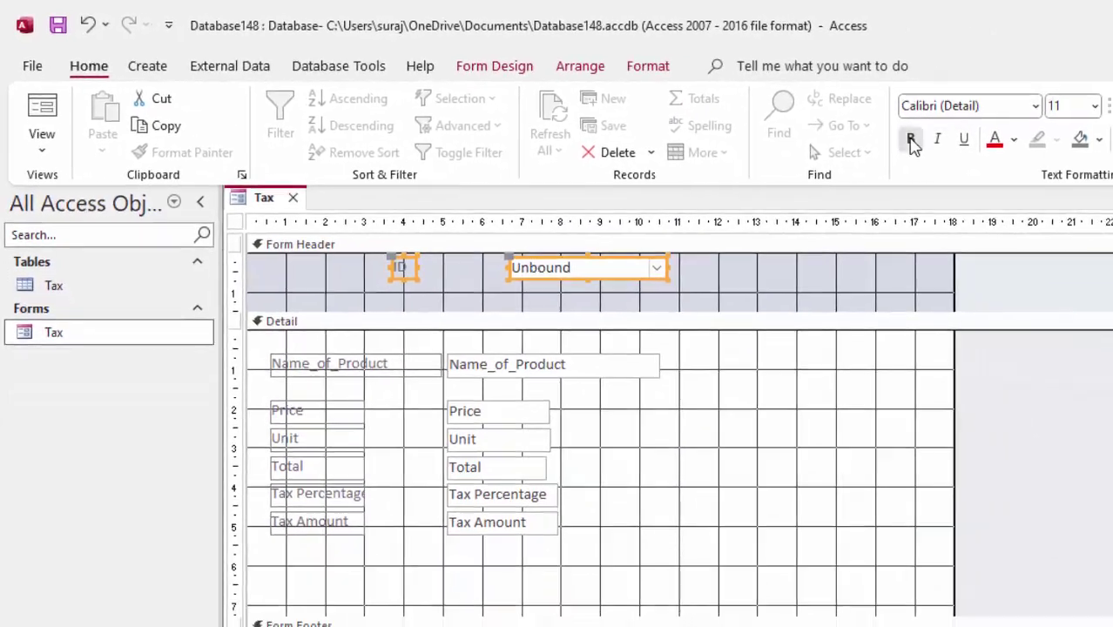
{"action": "left_click", "coordinate": [910, 140]}
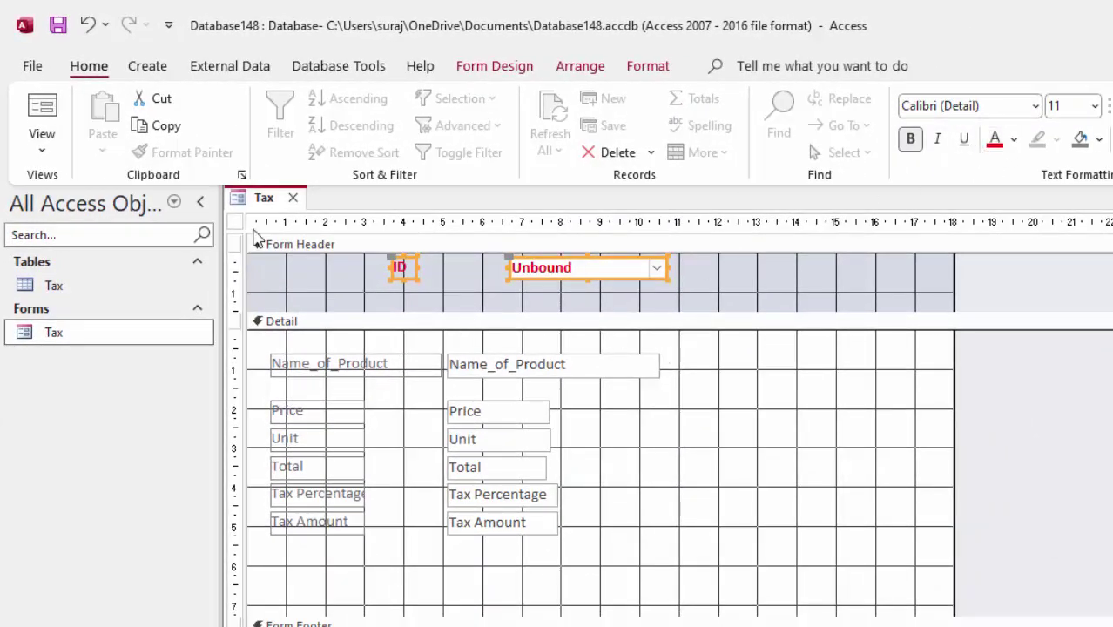
{"action": "left_click", "coordinate": [42, 109]}
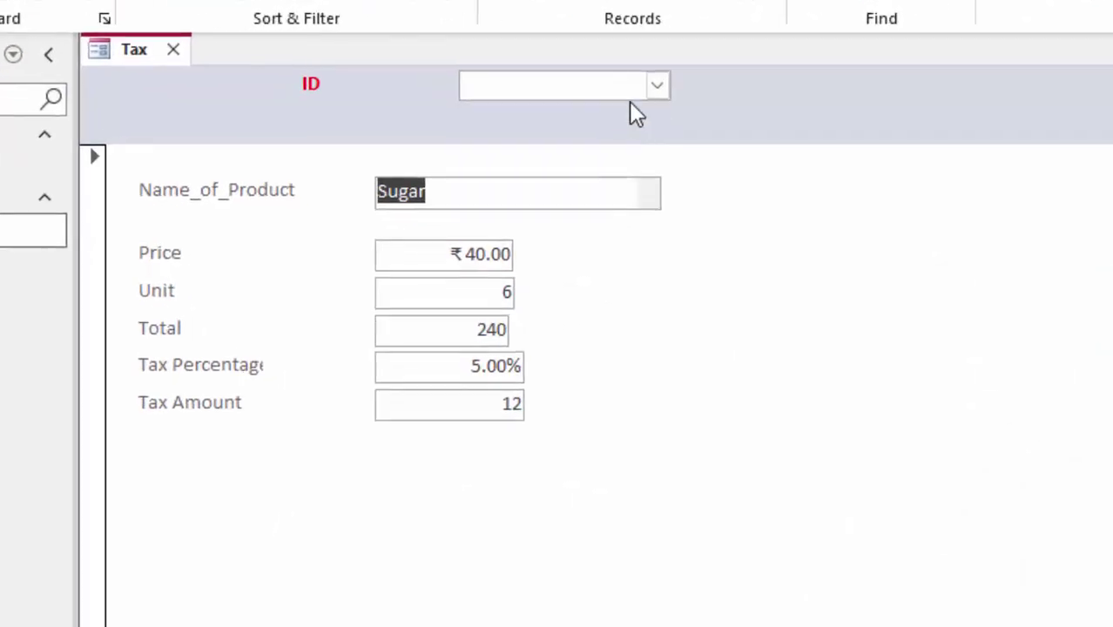
Step: Pick ID 2 in the header combo box to show the Pulse record, then briefly open the ProductQ report
{"action": "left_click", "coordinate": [659, 86]}
{"action": "left_click", "coordinate": [585, 147]}
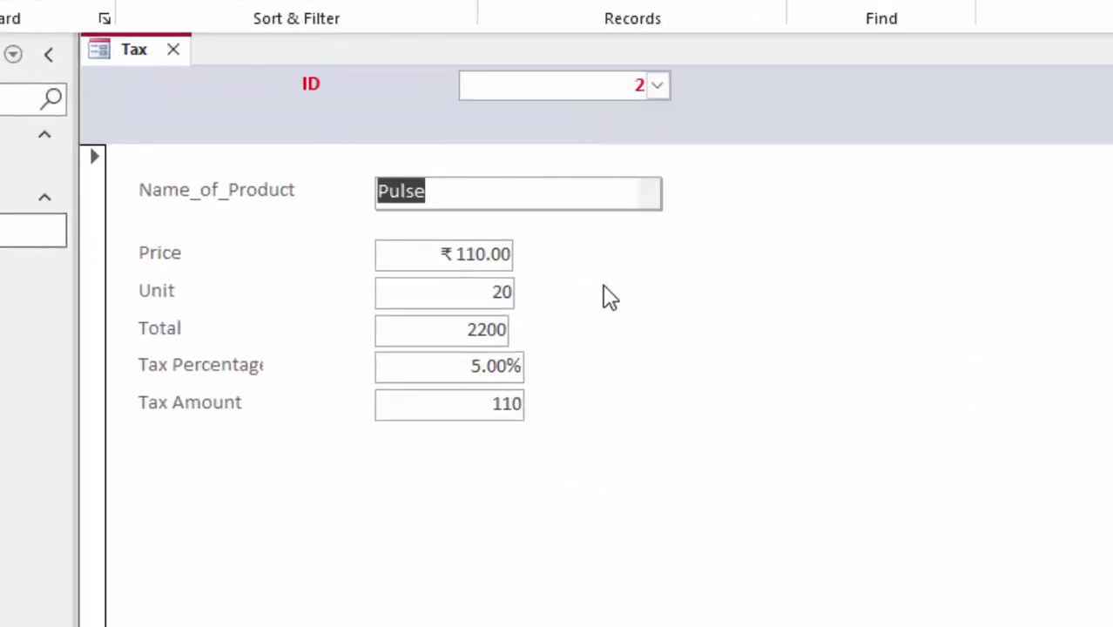
{"action": "left_click", "coordinate": [659, 86]}
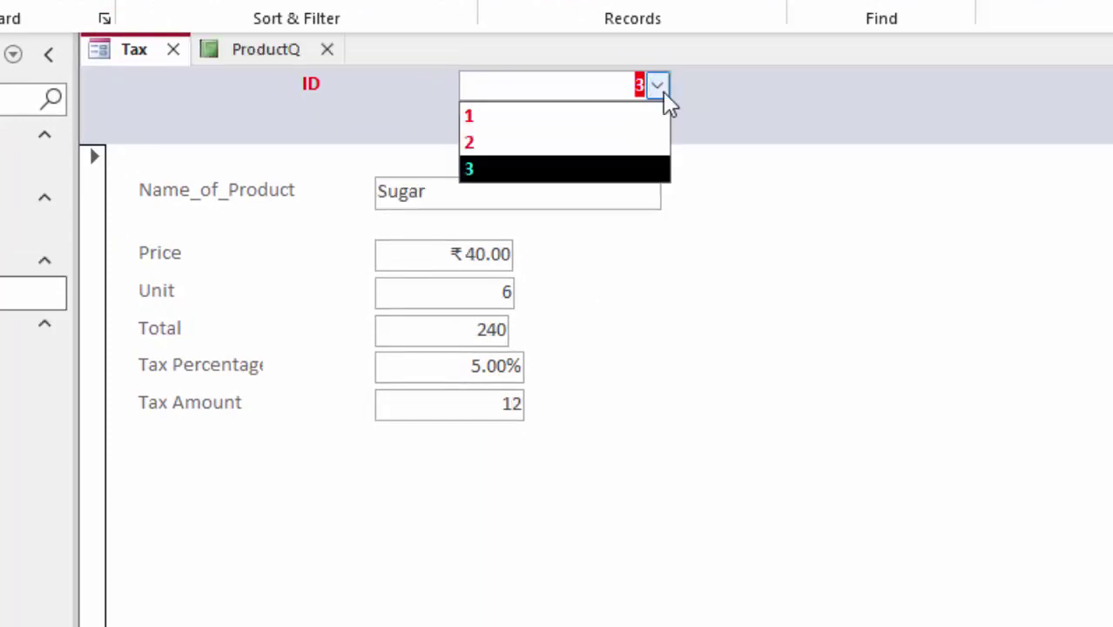
{"action": "left_click", "coordinate": [591, 144]}
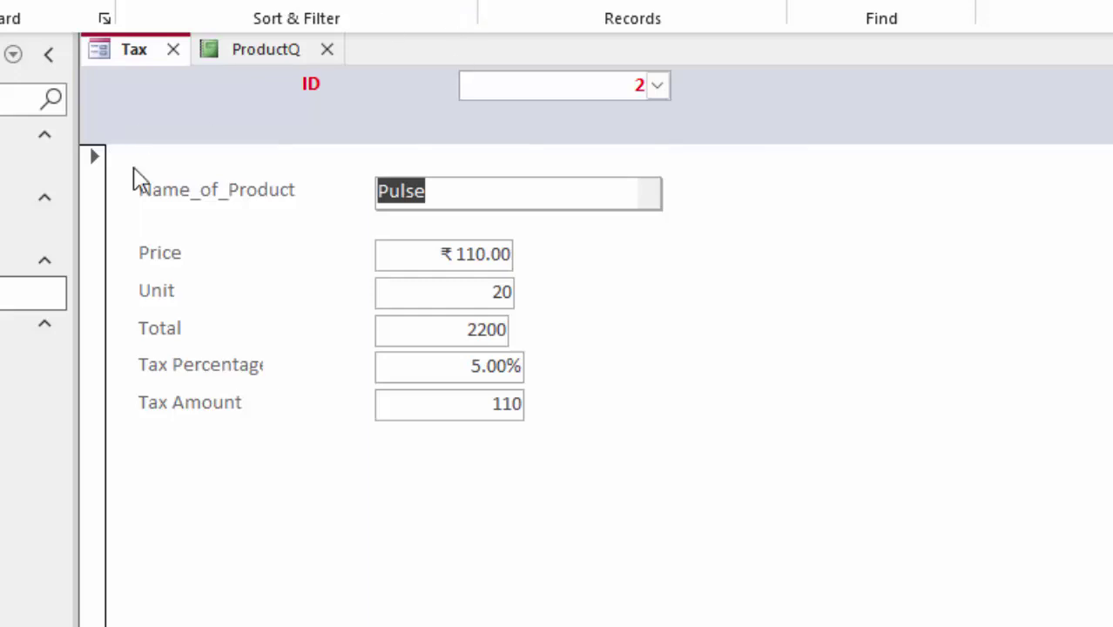
{"action": "double_click", "coordinate": [33, 355]}
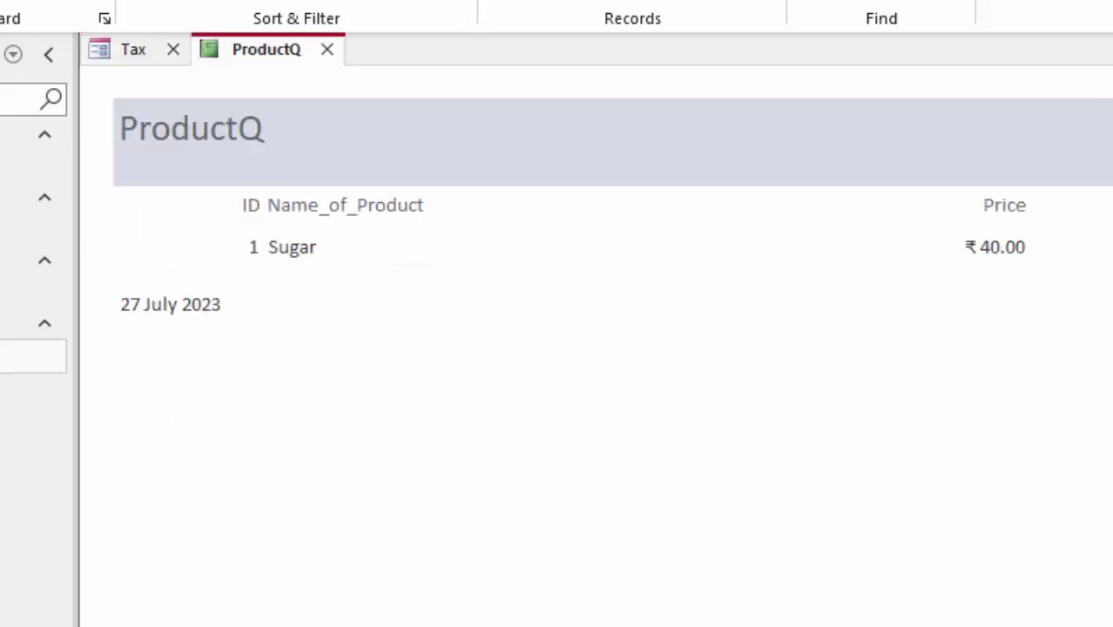
{"action": "left_click", "coordinate": [326, 50]}
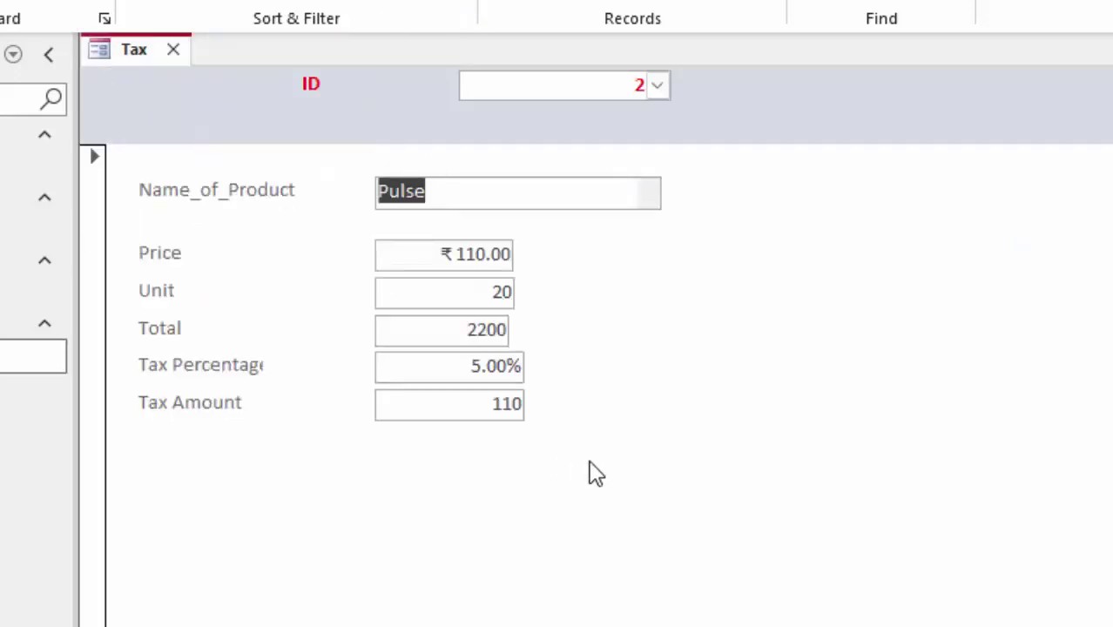